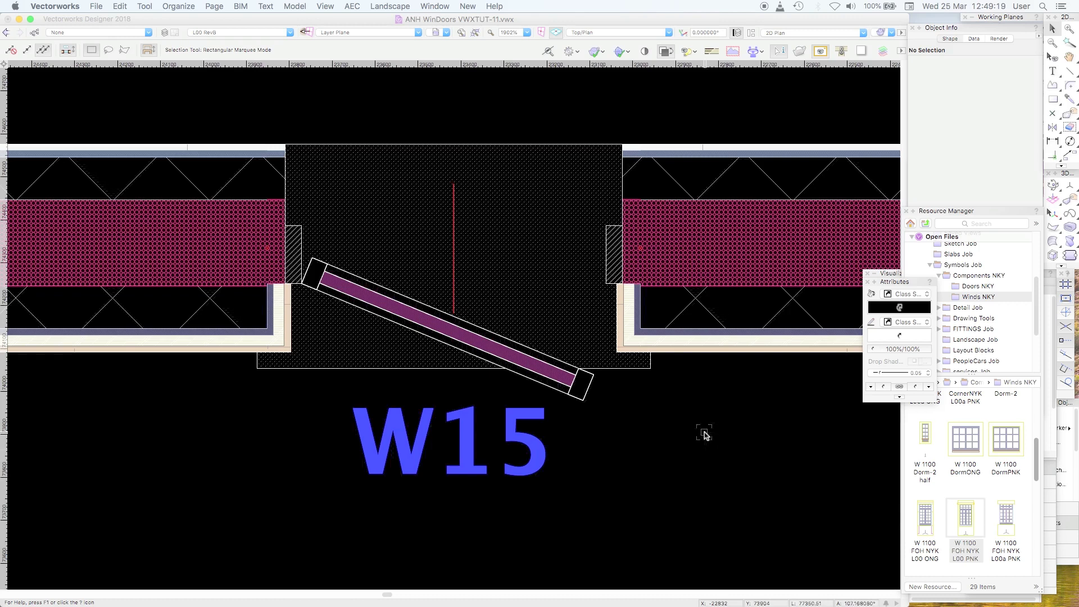
- Select the wall beside window W15 and orbit around the window in 3D with Flyover
{"action": "left_click", "coordinate": [664, 160]}
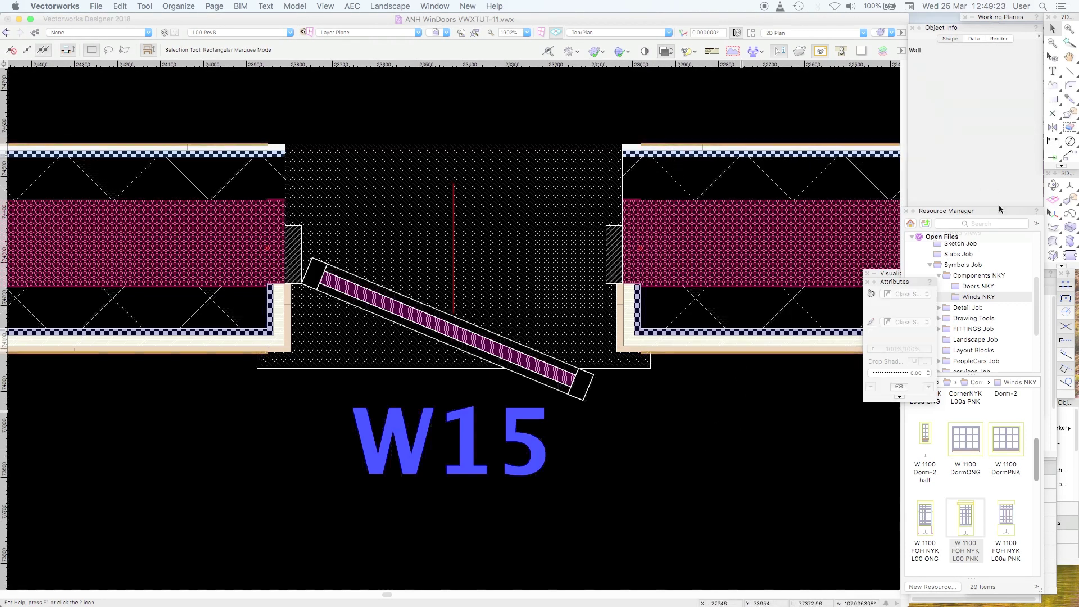
{"action": "left_click", "coordinate": [1053, 186]}
{"action": "left_click_drag", "start_coordinate": [744, 195], "coordinate": [605, 219]}
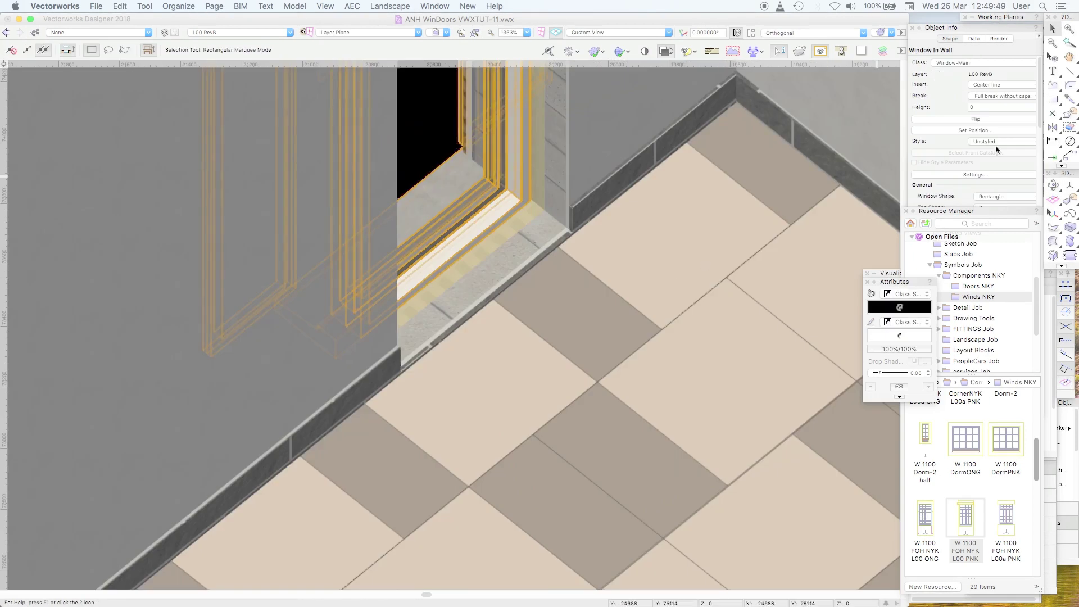
{"action": "left_click", "coordinate": [1053, 188]}
{"action": "left_click_drag", "start_coordinate": [703, 270], "coordinate": [683, 248]}
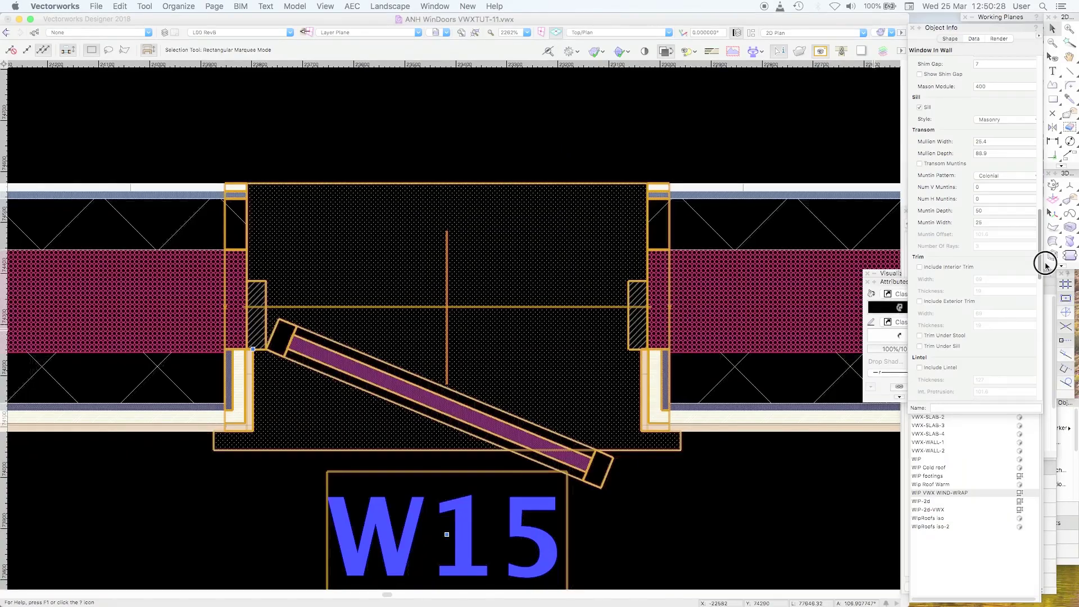
{"action": "left_click_drag", "start_coordinate": [1045, 264], "coordinate": [1040, 367]}
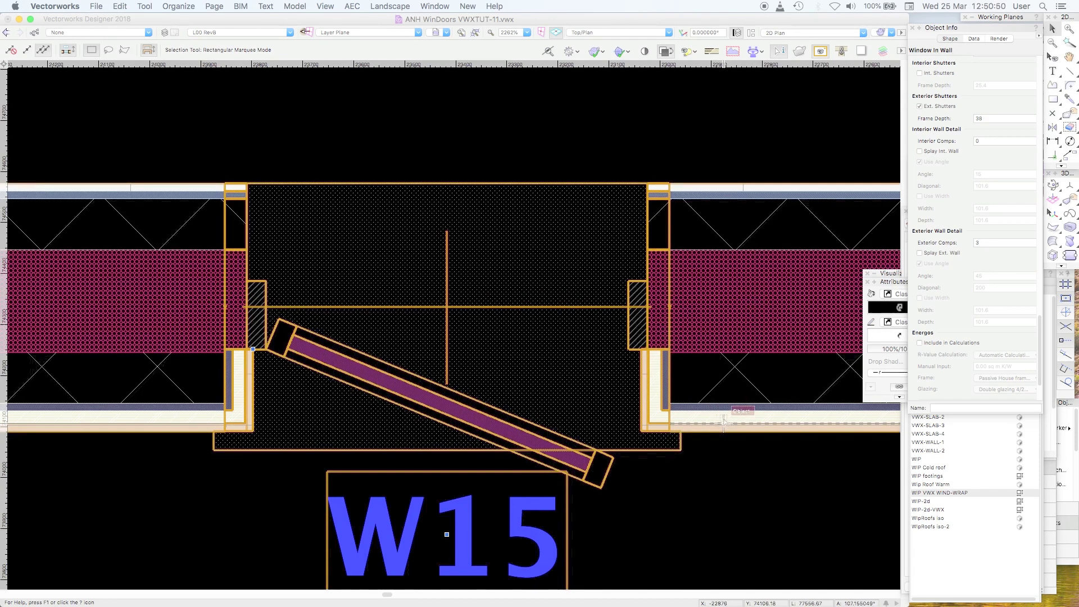
- In the Classes list, hide the Clad-Timber class and then make it visible again
{"action": "left_click", "coordinate": [972, 450]}
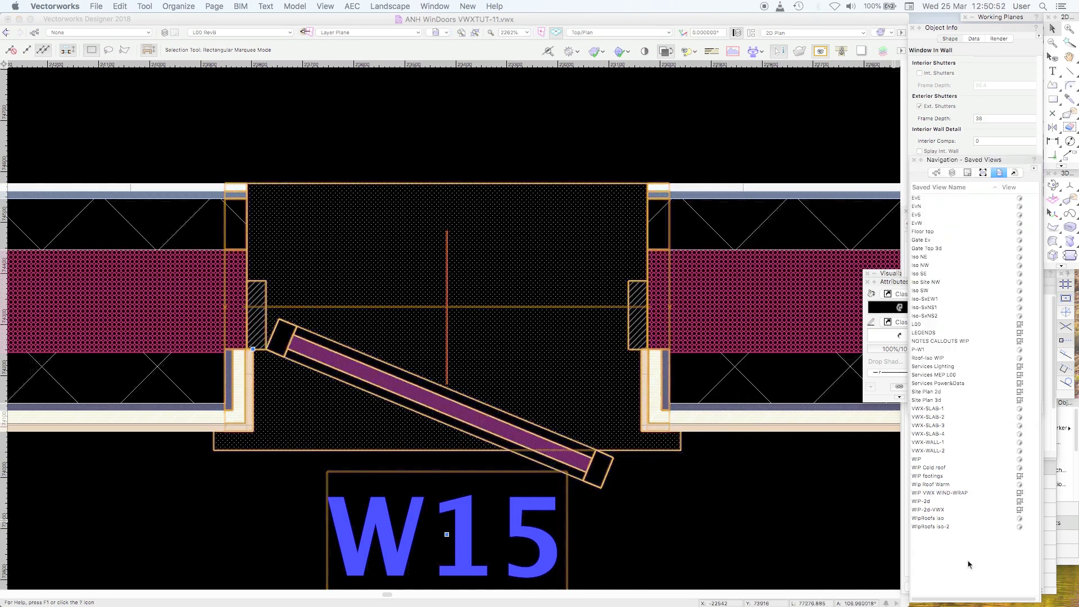
{"action": "left_click", "coordinate": [936, 173]}
{"action": "left_click_drag", "start_coordinate": [1034, 491], "coordinate": [1036, 252]}
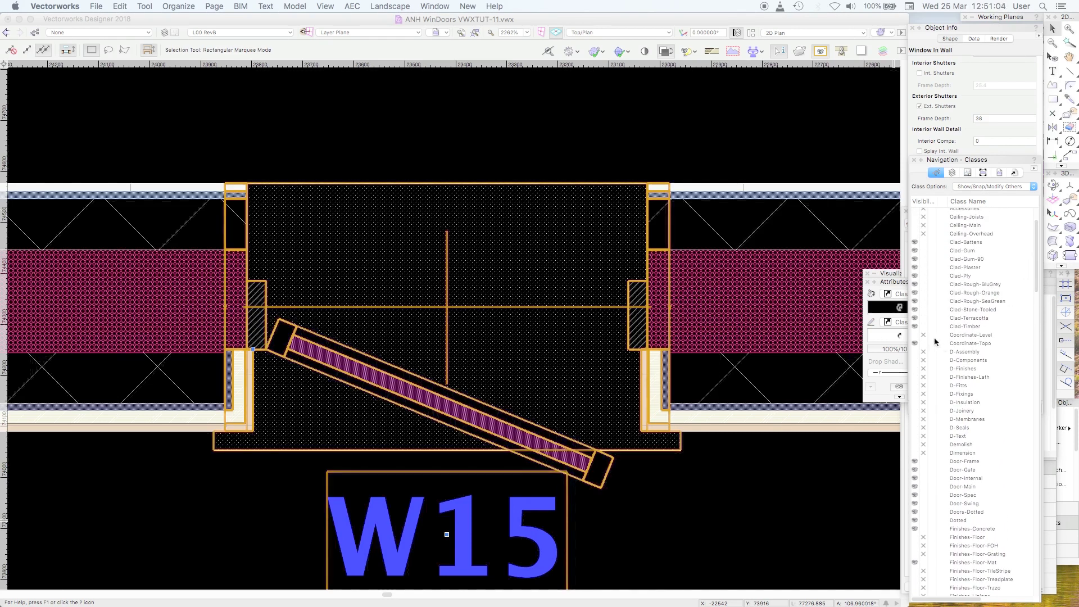
{"action": "left_click", "coordinate": [923, 326]}
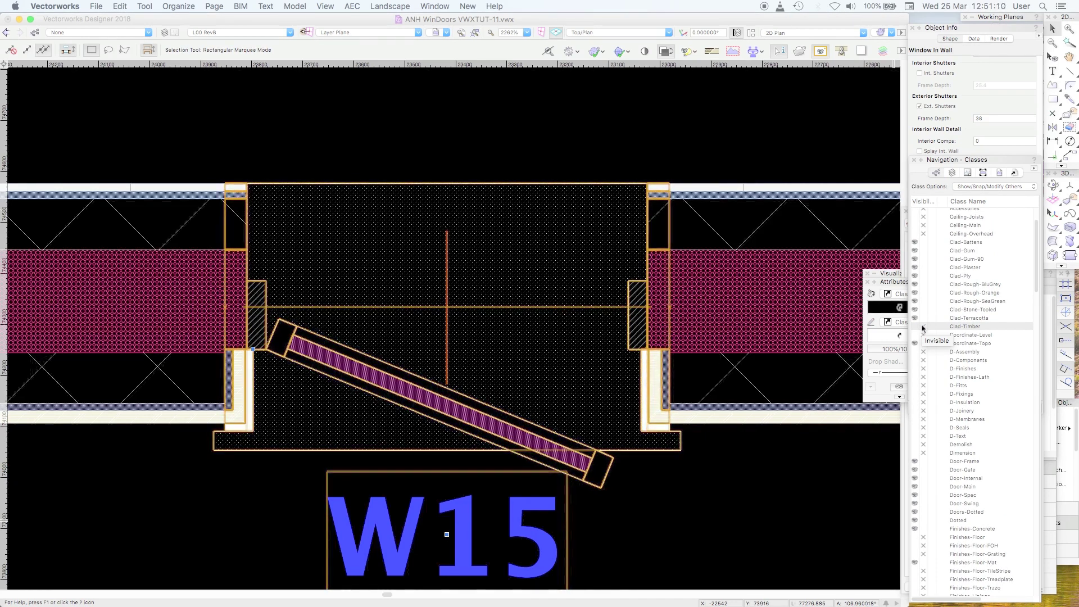
{"action": "left_click", "coordinate": [915, 327]}
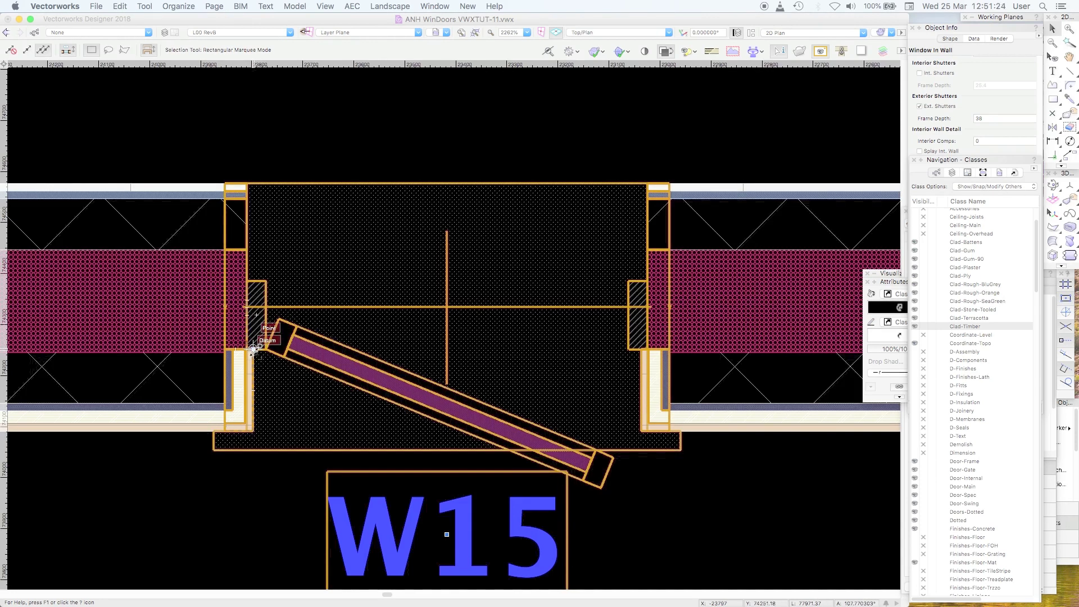
- Marquee-zoom in on the left jamb of window W15
{"action": "key", "text": "c"}
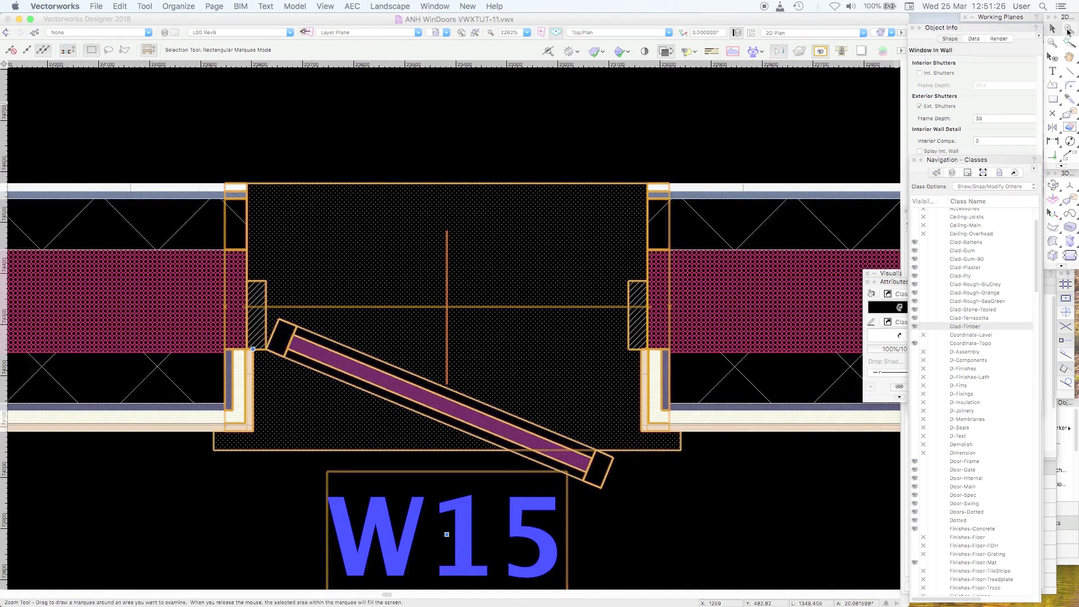
{"action": "left_click_drag", "start_coordinate": [380, 228], "coordinate": [158, 475]}
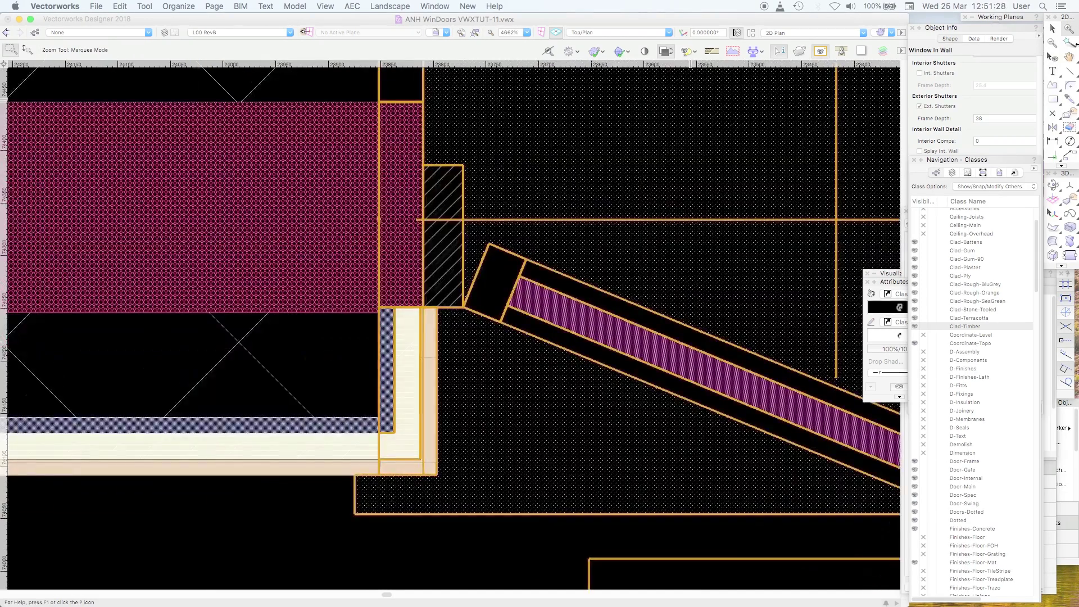
{"action": "left_click", "coordinate": [1052, 28]}
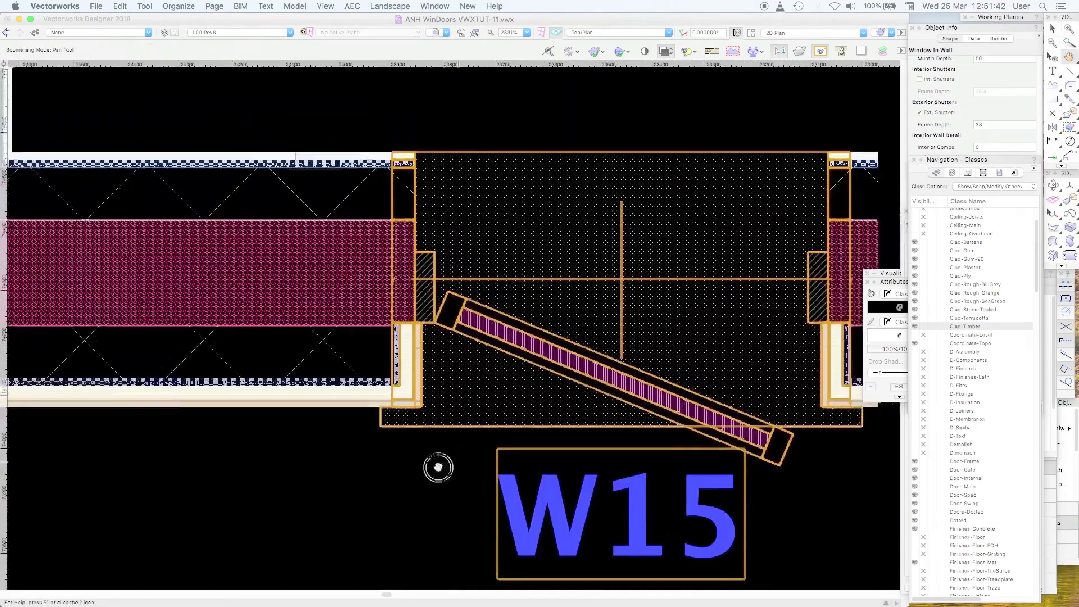
{"action": "scroll", "coordinate": [438, 465], "scroll_direction": "right", "scroll_amount": 3}
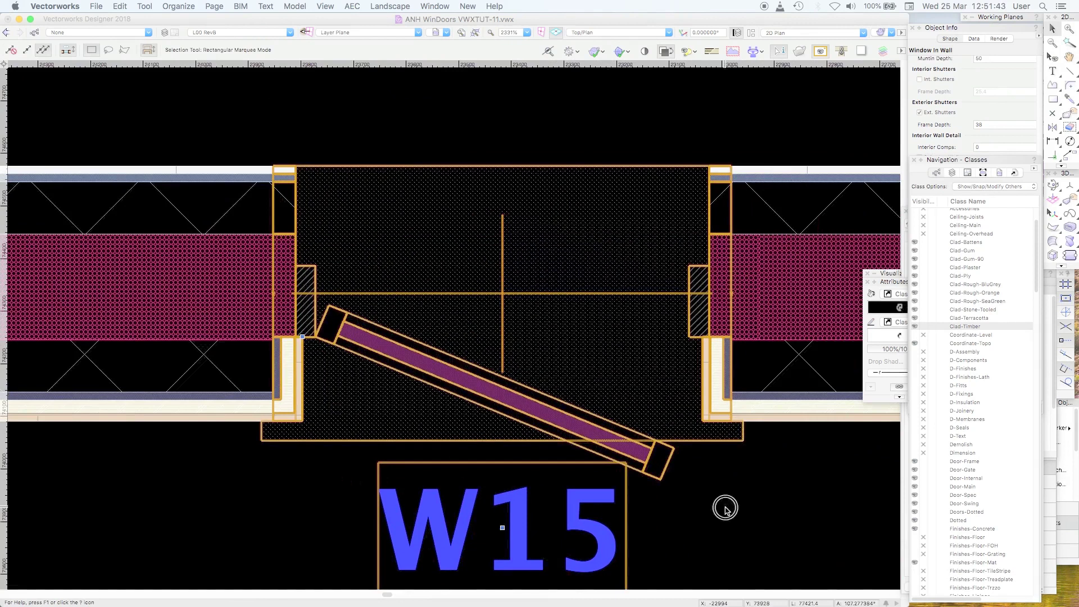
- Set window W15's Interior Comps to 2, then select the floor slab beneath it
{"action": "left_click", "coordinate": [725, 508]}
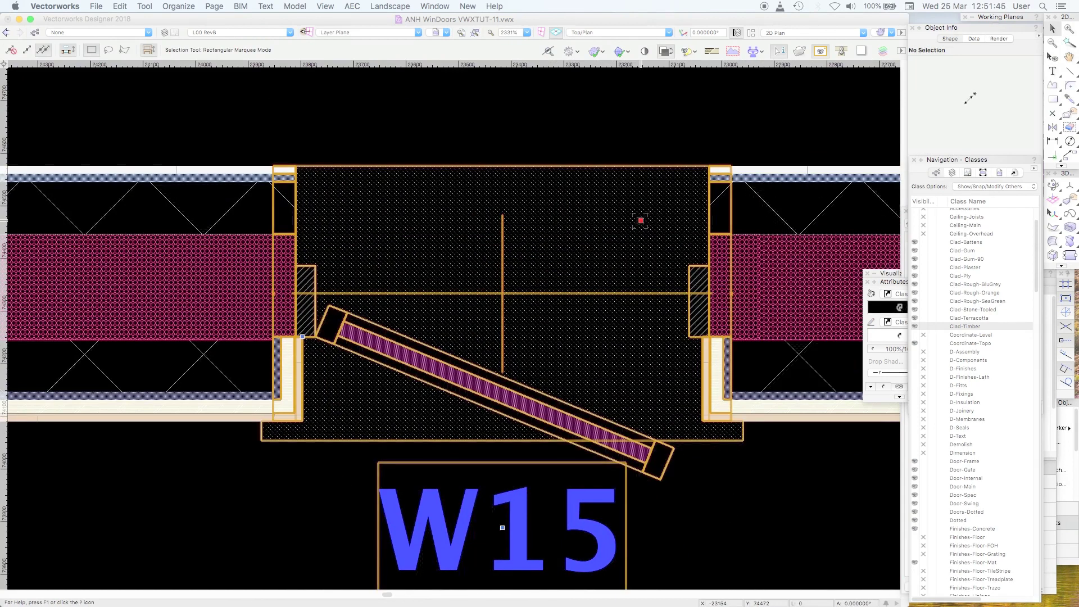
{"action": "left_click", "coordinate": [640, 220]}
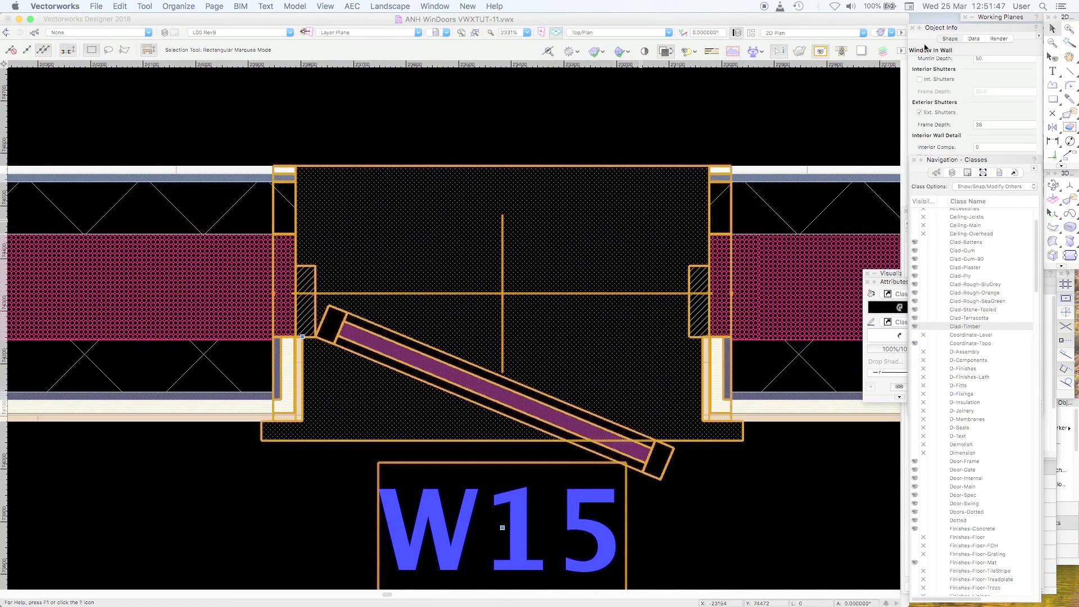
{"action": "left_click", "coordinate": [924, 47]}
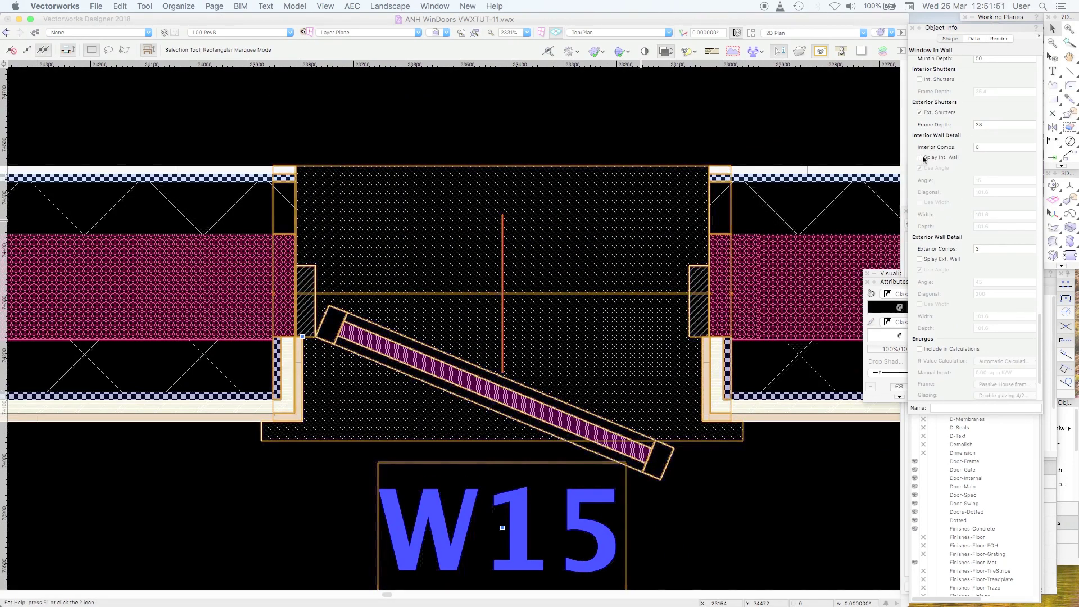
{"action": "left_click", "coordinate": [982, 146]}
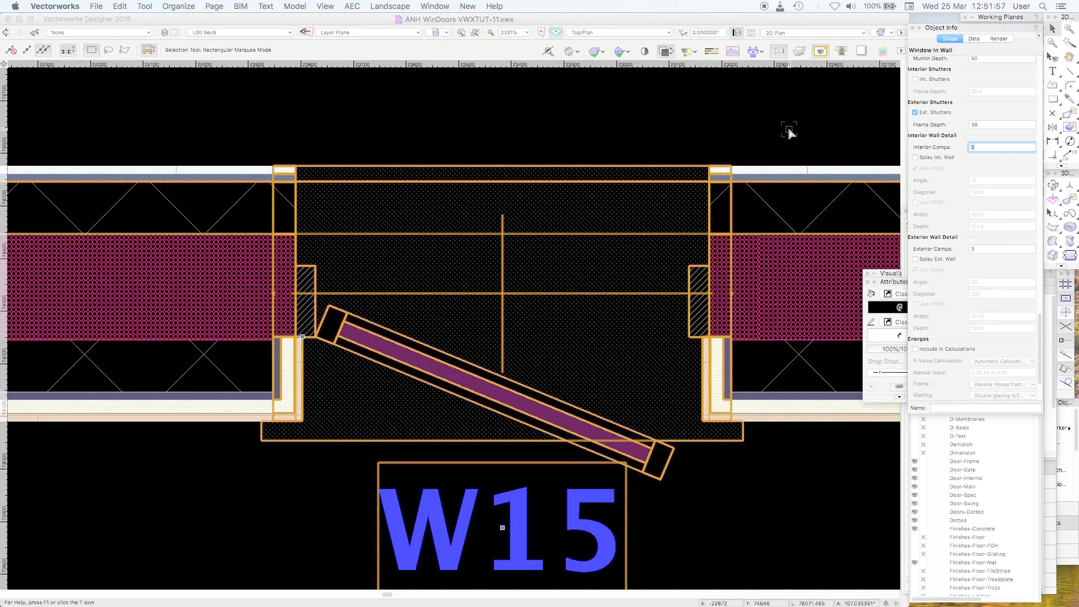
{"action": "type", "text": "12"}
{"action": "key", "text": "Tab"}
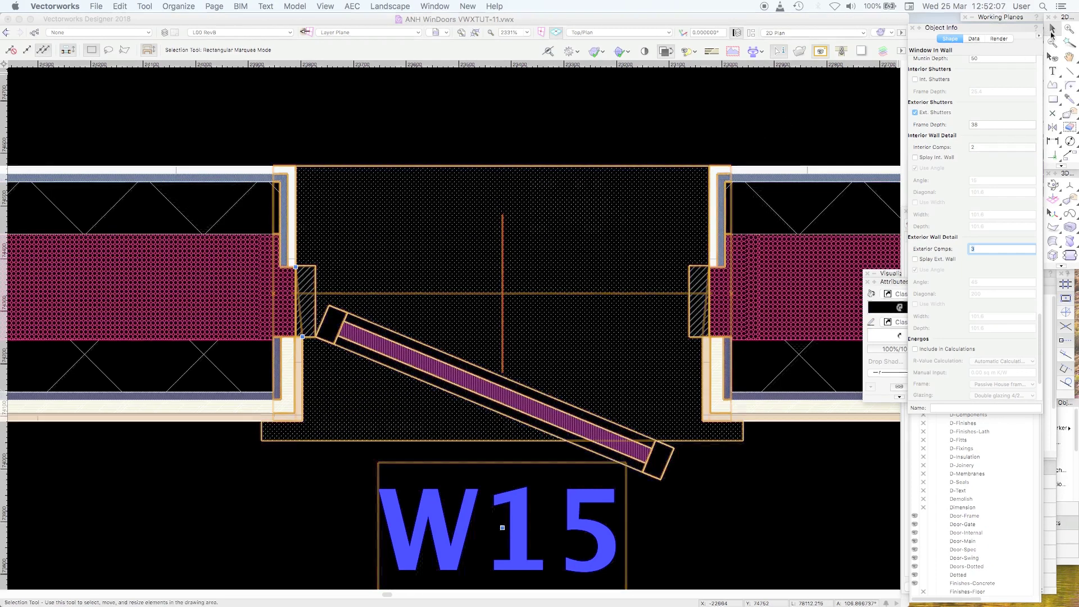
{"action": "left_click", "coordinate": [769, 127]}
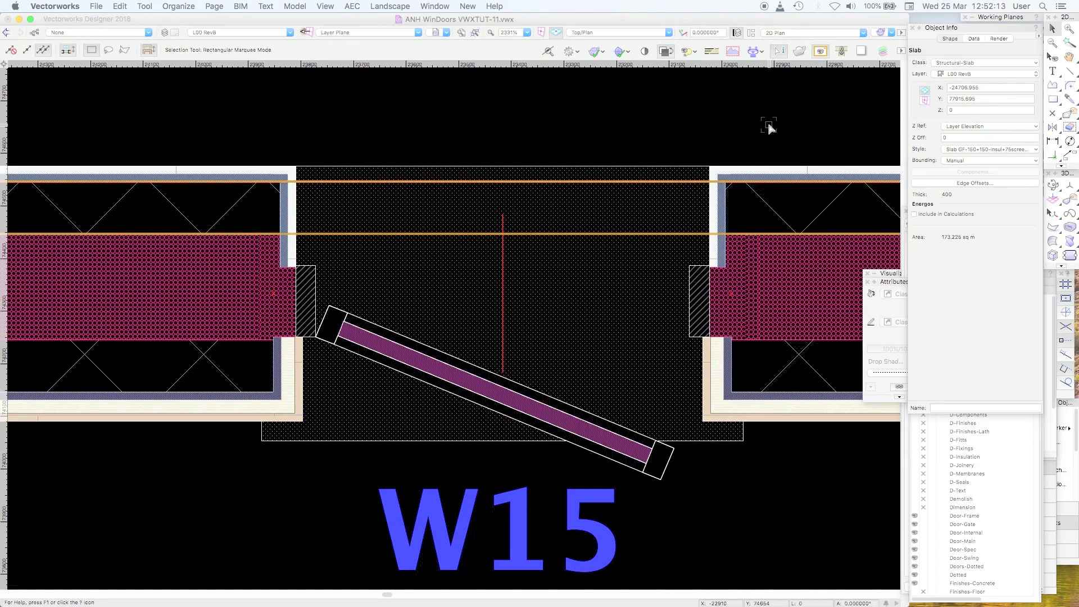
- Select window W15 and change its Elevation value from 2100 to 2400
{"action": "left_click", "coordinate": [760, 515]}
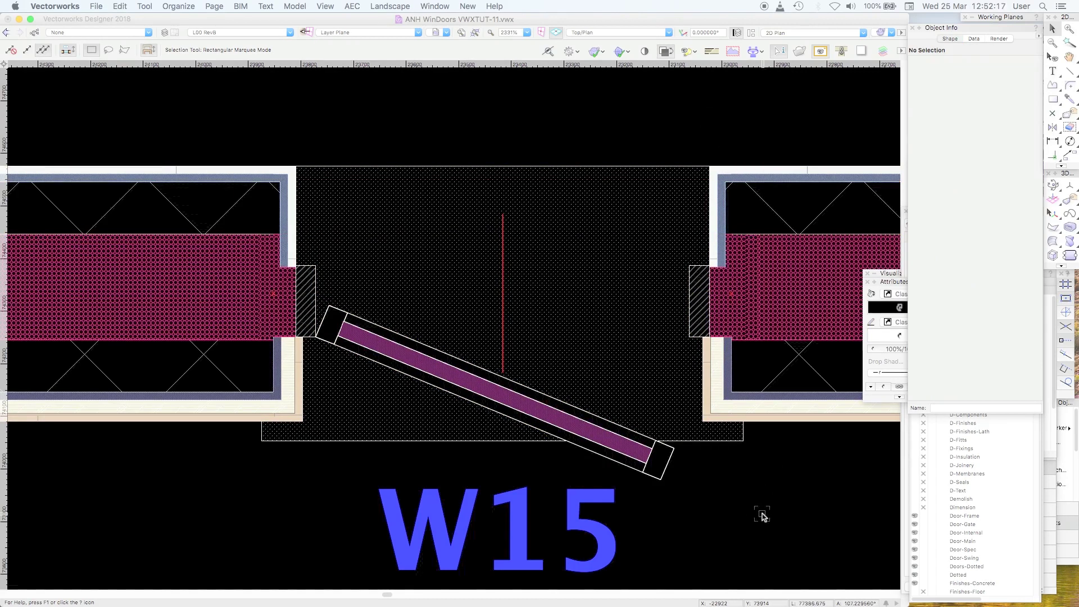
{"action": "left_click", "coordinate": [638, 248]}
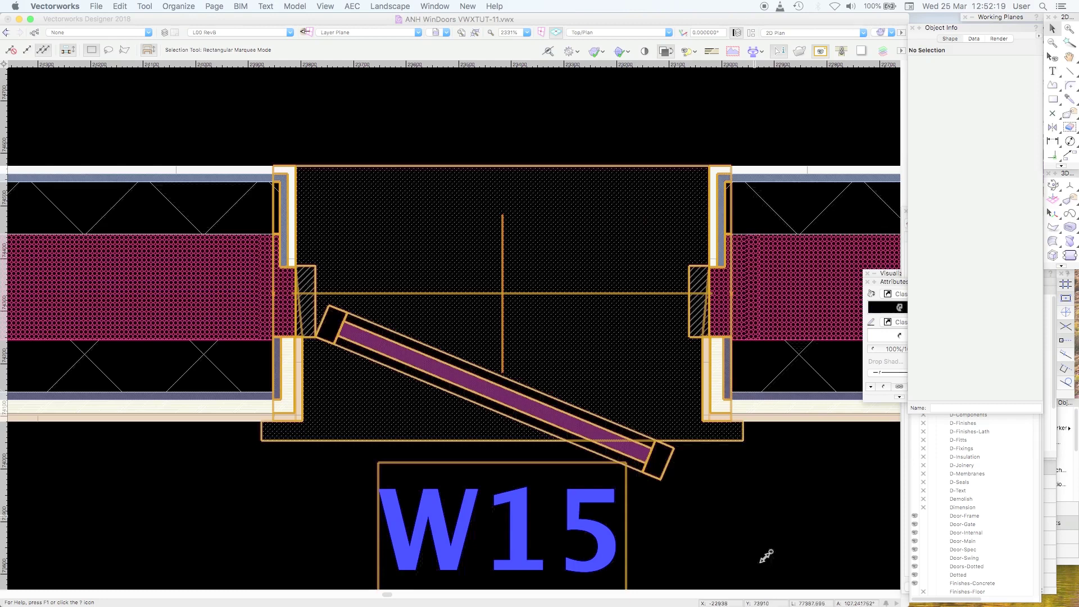
{"action": "left_click", "coordinate": [778, 541]}
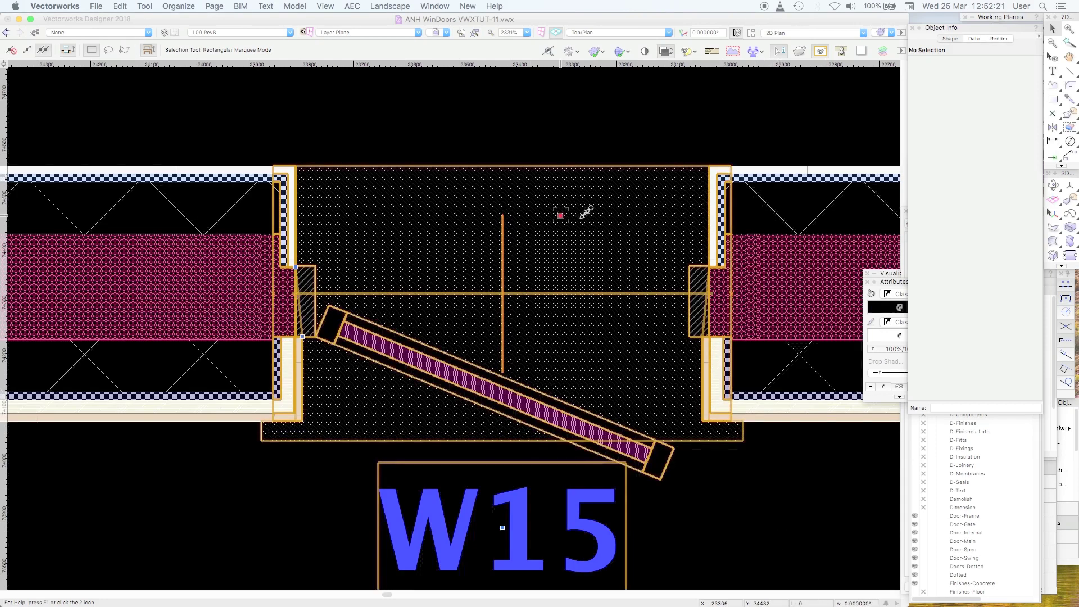
{"action": "left_click", "coordinate": [560, 215]}
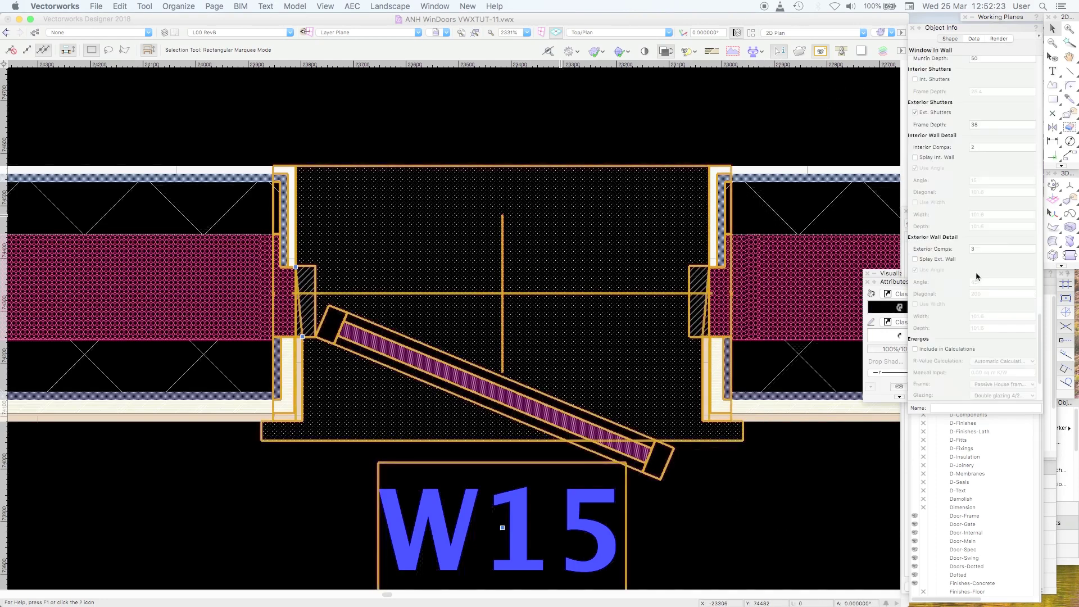
{"action": "left_click_drag", "start_coordinate": [1040, 344], "coordinate": [1040, 119]}
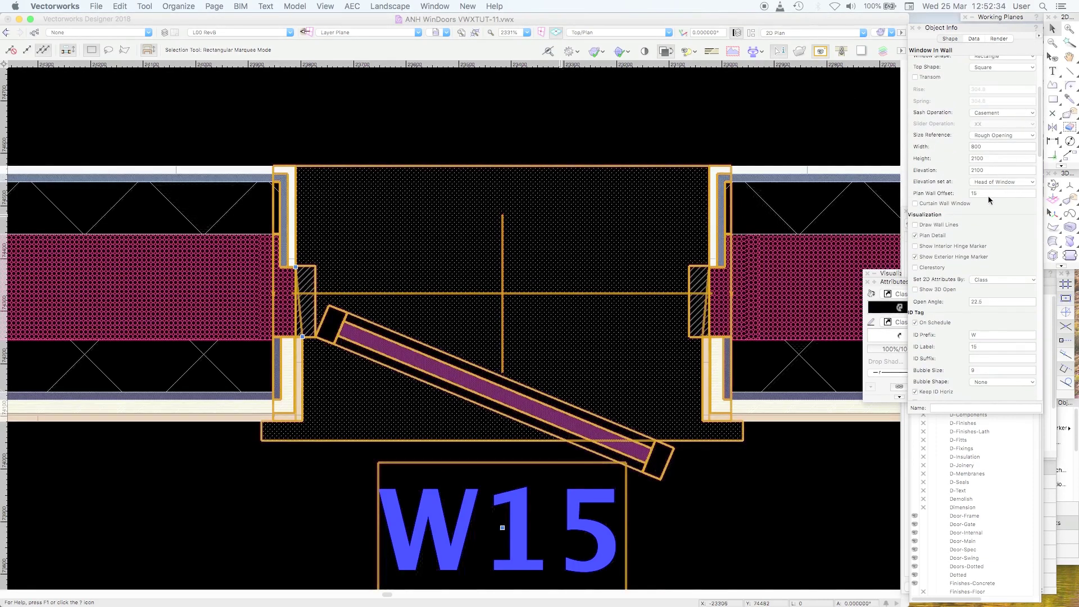
{"action": "left_click", "coordinate": [977, 170]}
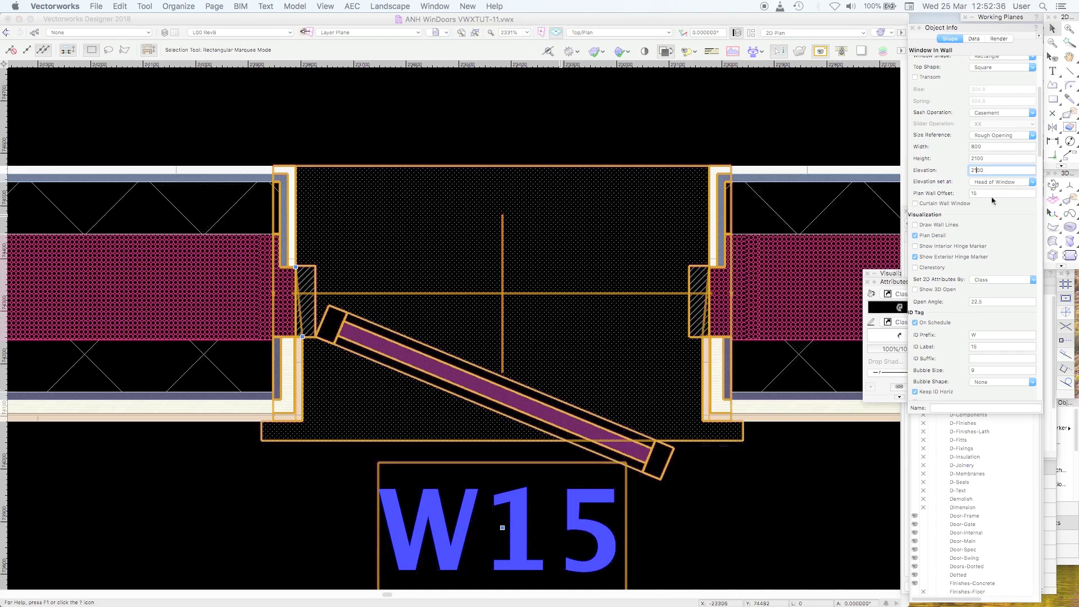
{"action": "type", "text": "2400"}
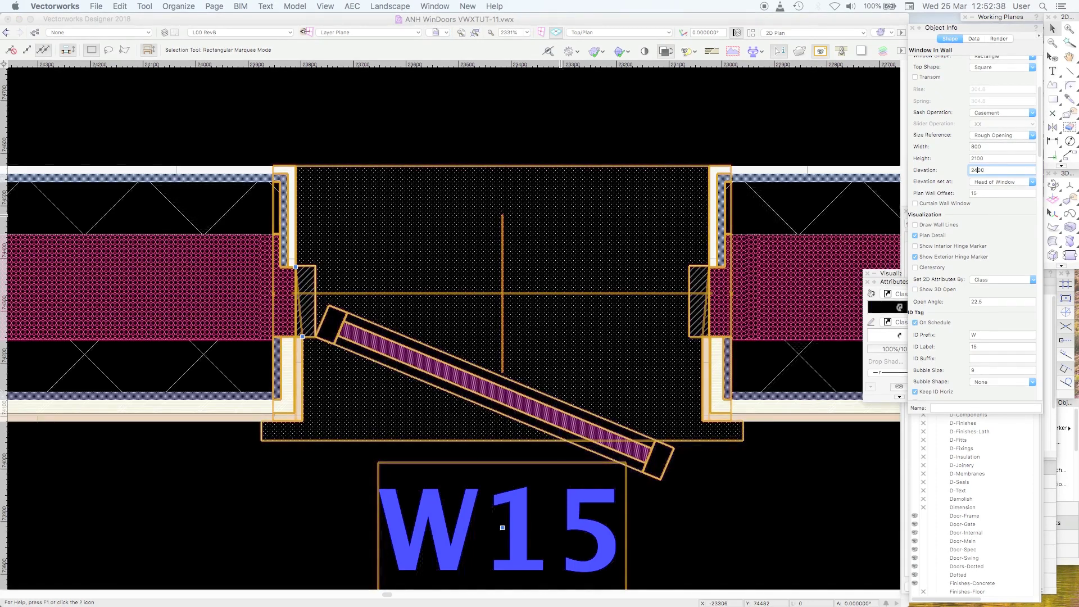
{"action": "key", "text": "Return"}
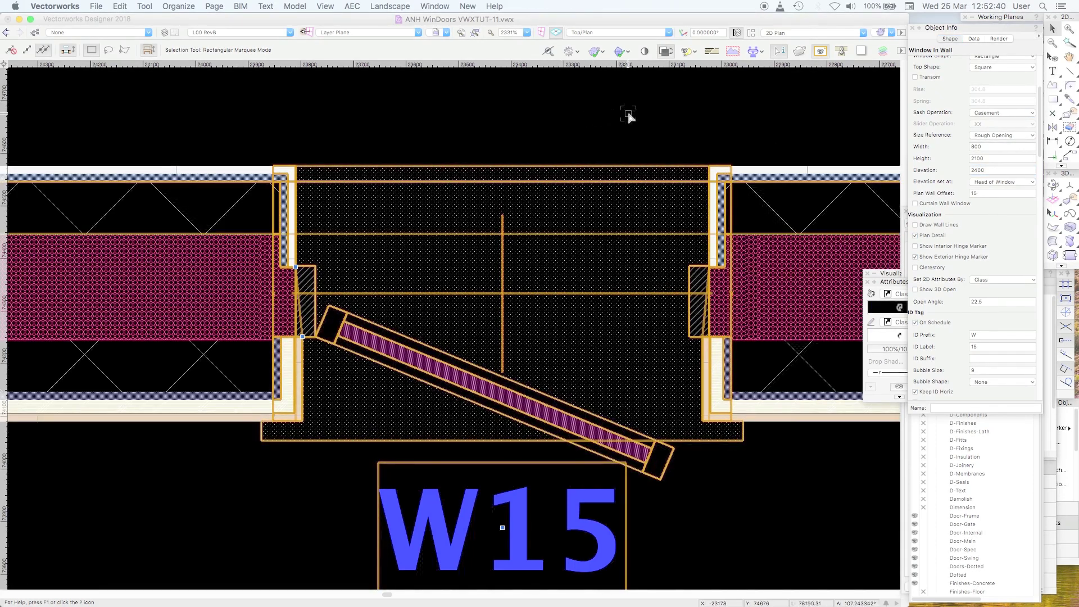
{"action": "left_click", "coordinate": [715, 118]}
{"action": "key", "text": "super+z"}
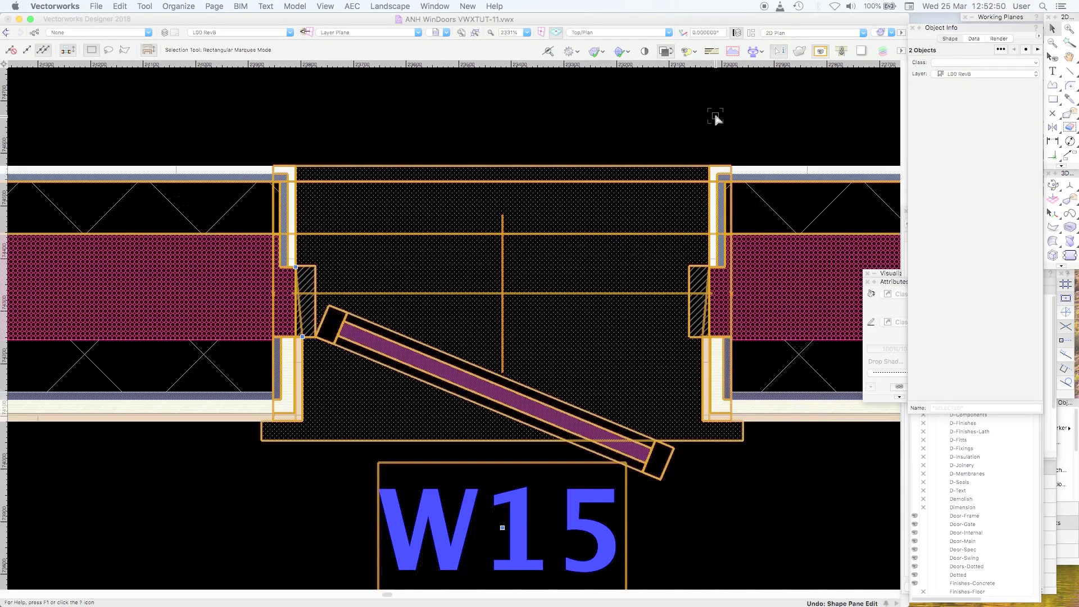
- Orbit to face W15 head-on and turn off Fitts-Shutters class visibility
{"action": "key", "text": "super+minus"}
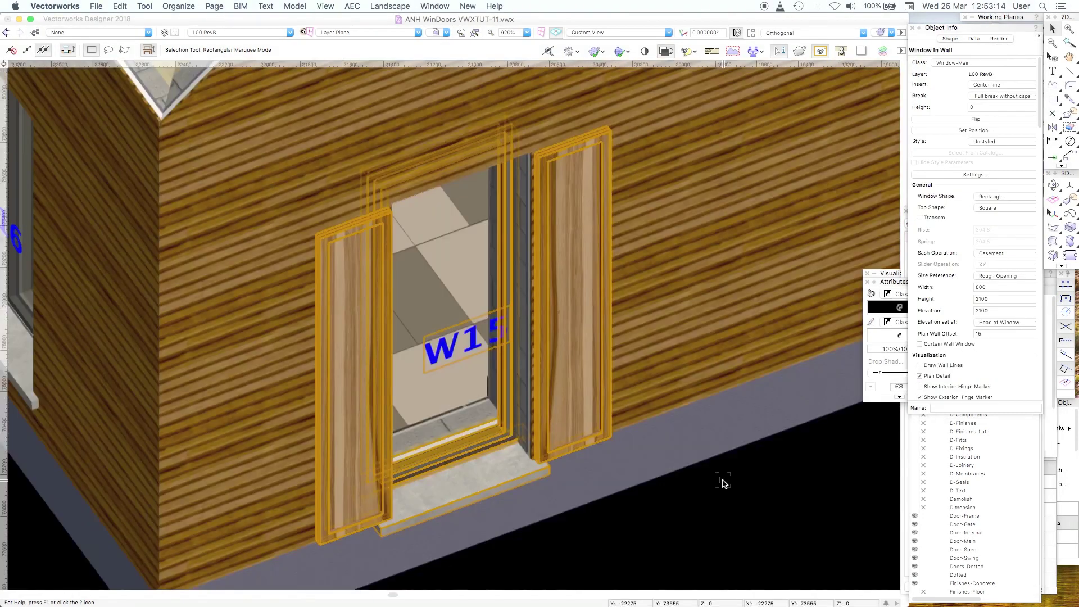
{"action": "key", "text": "shift+c"}
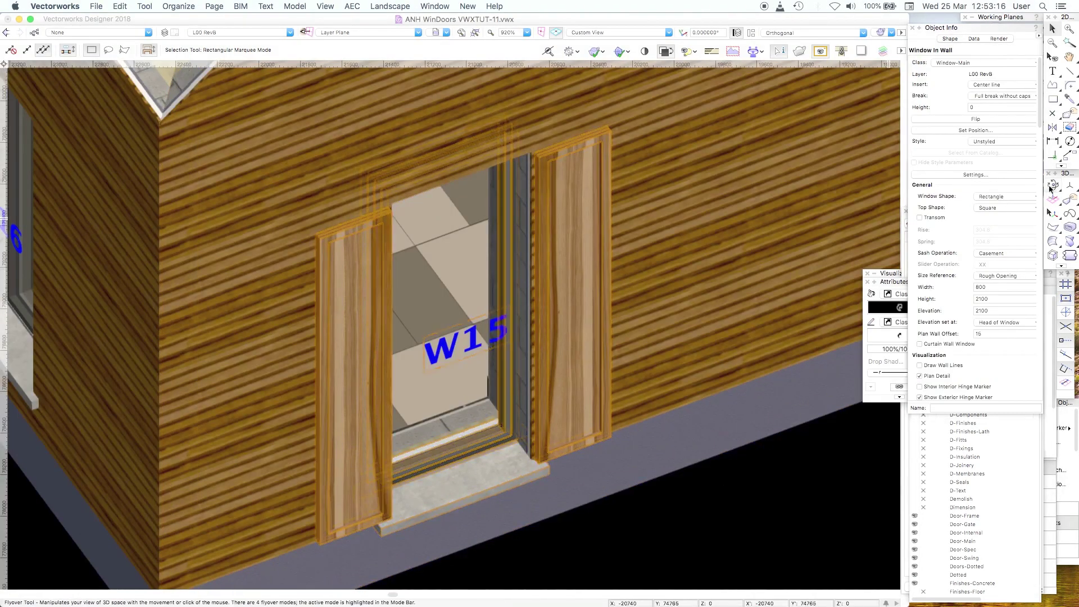
{"action": "mouse_move", "coordinate": [585, 350]}
{"action": "left_mouse_down"}
{"action": "mouse_move", "coordinate": [573, 313]}
{"action": "mouse_move", "coordinate": [516, 328]}
{"action": "mouse_move", "coordinate": [576, 340]}
{"action": "left_mouse_up"}
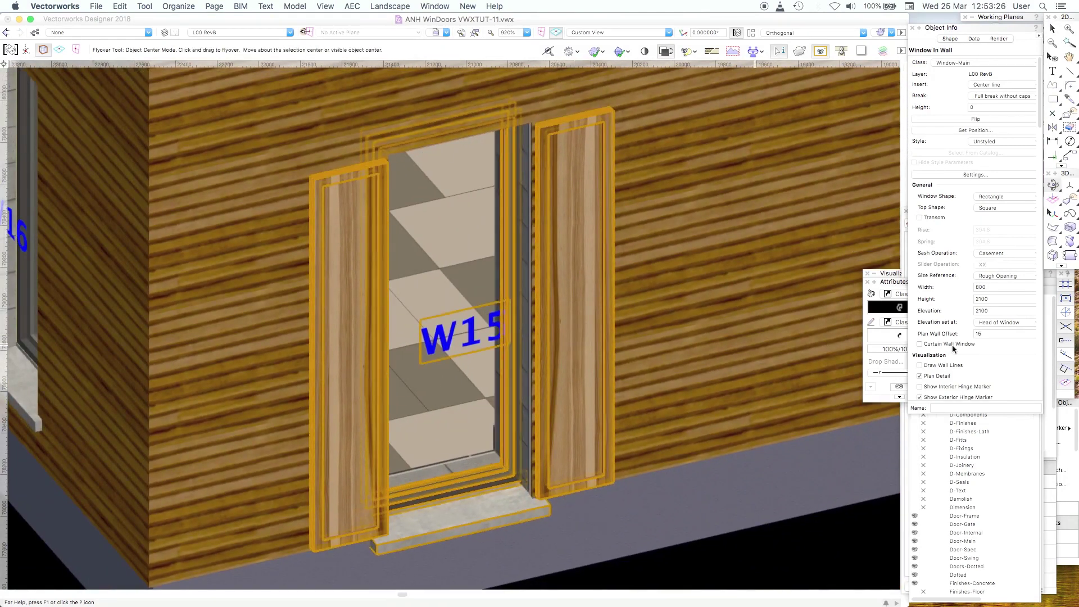
{"action": "left_click_drag", "start_coordinate": [1040, 121], "coordinate": [1043, 359]}
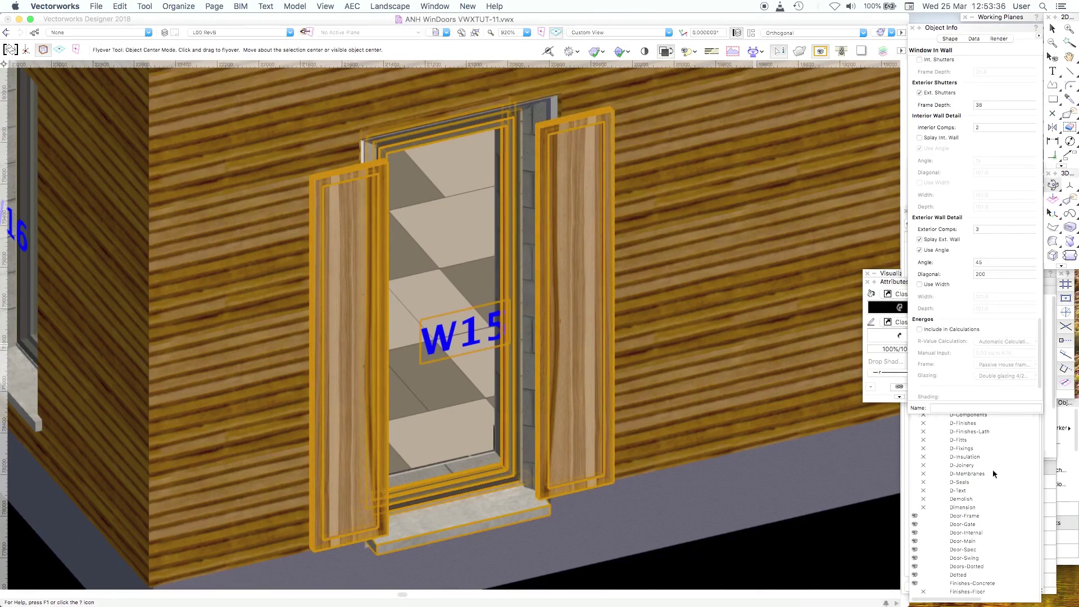
{"action": "left_click", "coordinate": [1036, 487]}
{"action": "left_click_drag", "start_coordinate": [1036, 488], "coordinate": [1034, 329]}
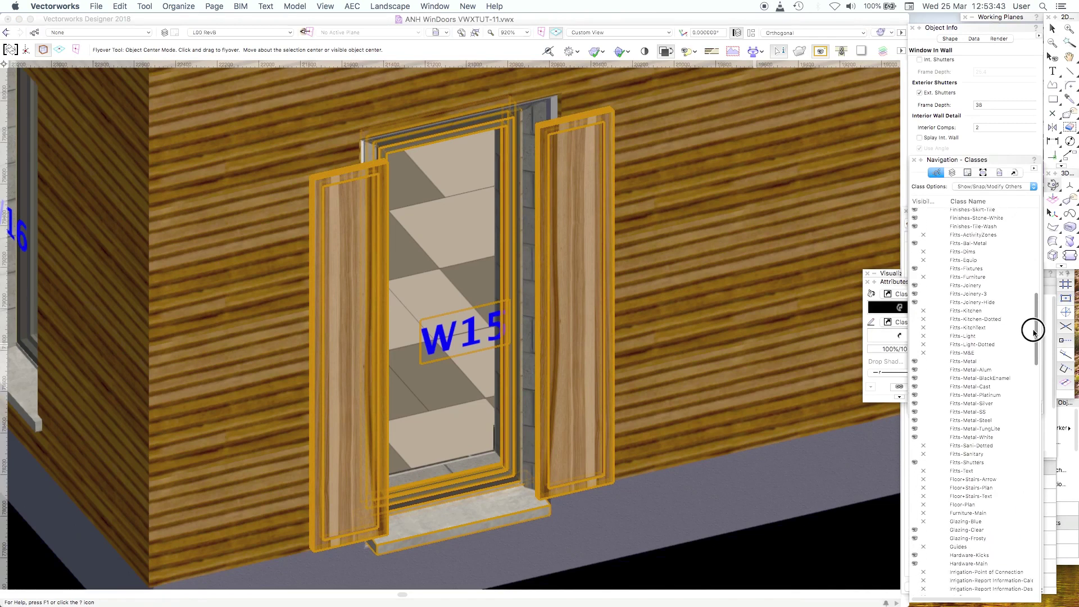
{"action": "left_click", "coordinate": [923, 460]}
{"action": "left_click_drag", "start_coordinate": [582, 301], "coordinate": [524, 291]}
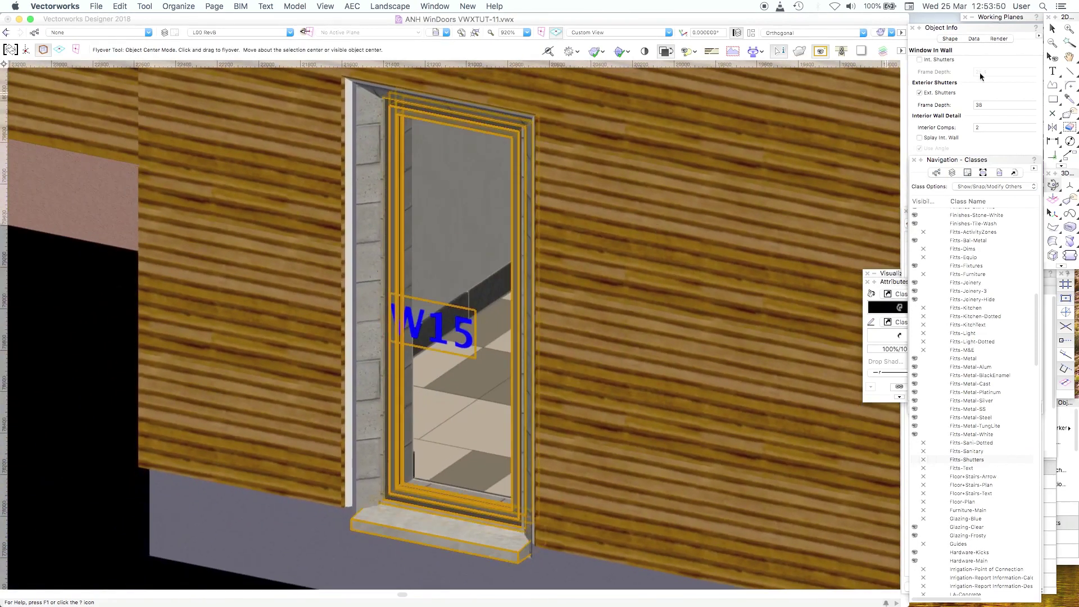
- Try Use Wall Depth for the jambs, undo it, and orbit to face W15
{"action": "key", "text": "x"}
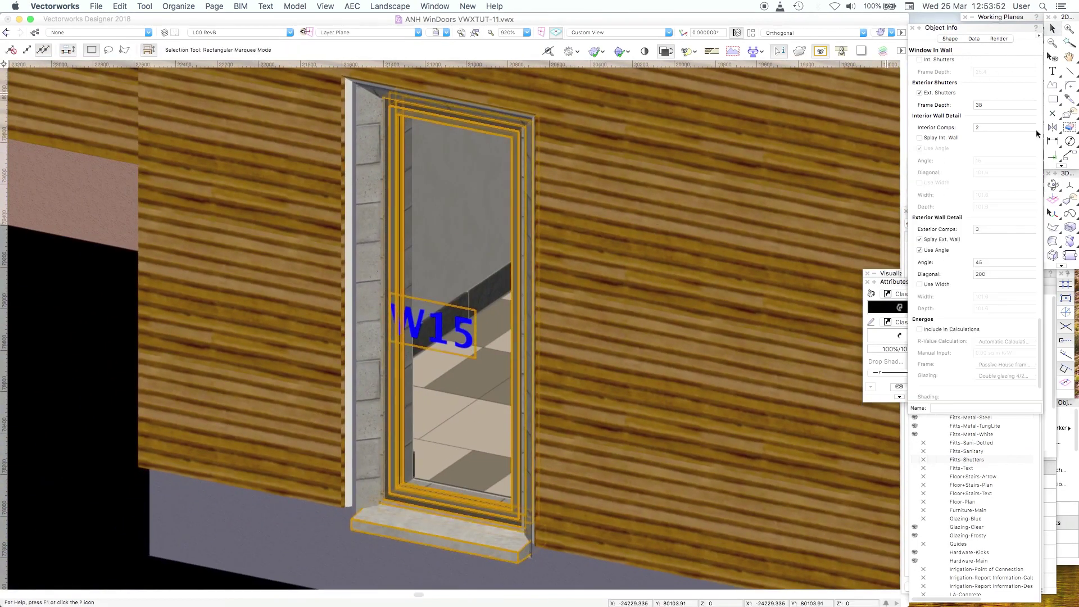
{"action": "left_click", "coordinate": [1040, 103]}
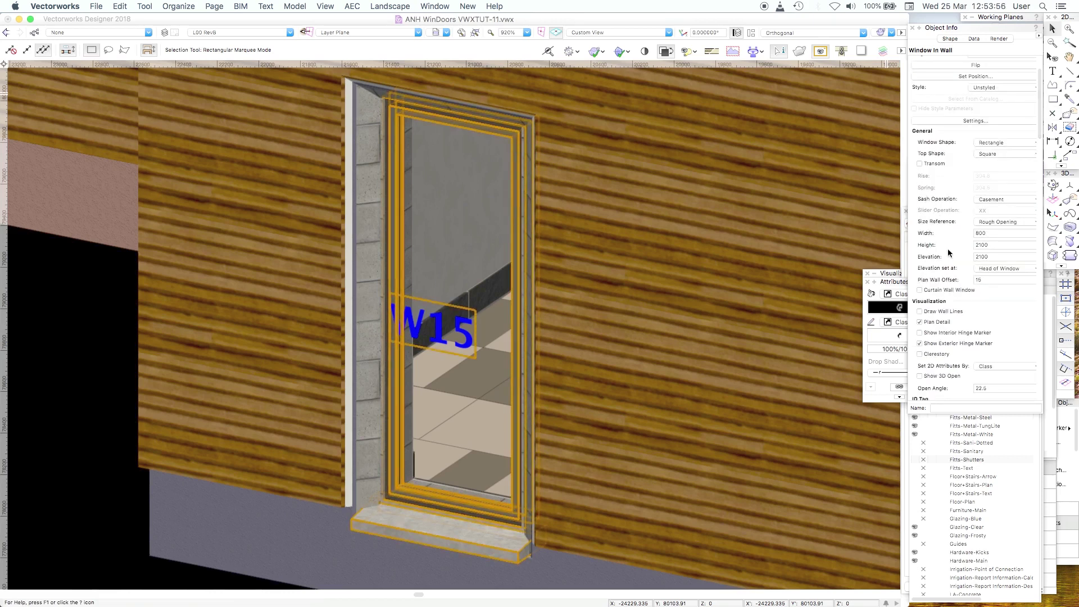
{"action": "left_click_drag", "start_coordinate": [1039, 104], "coordinate": [1040, 197]}
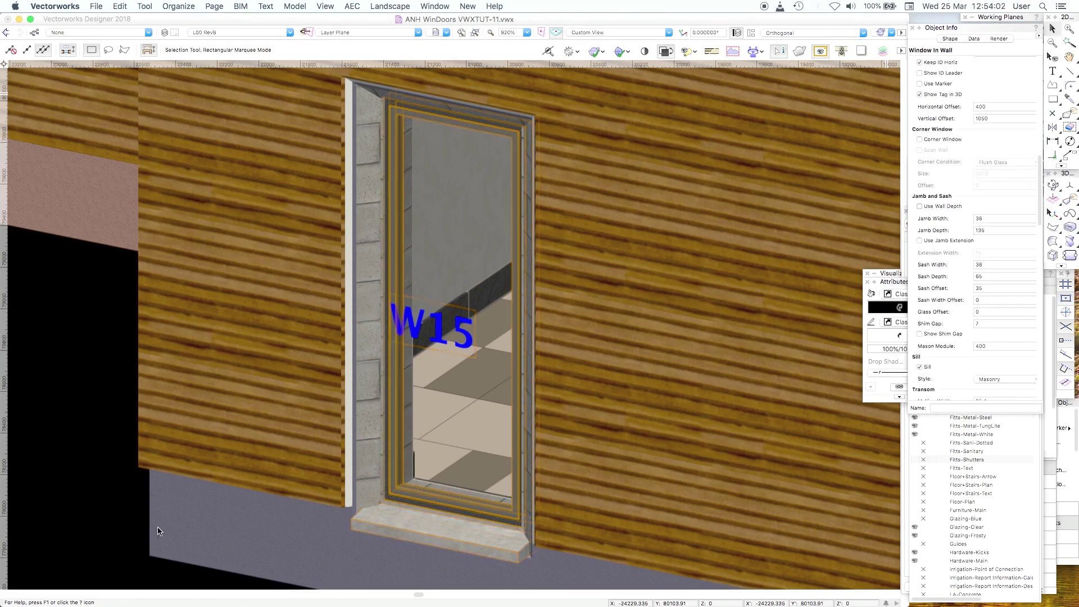
{"action": "left_click", "coordinate": [1055, 186]}
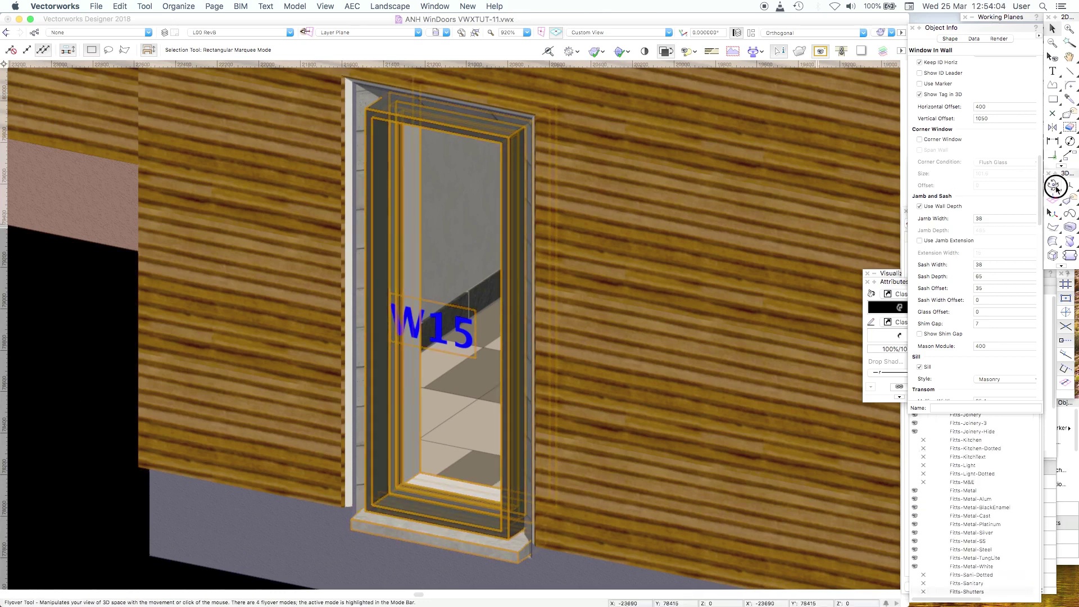
{"action": "left_click_drag", "start_coordinate": [489, 306], "coordinate": [510, 289]}
{"action": "key", "text": "super+z"}
{"action": "key", "text": "super+z"}
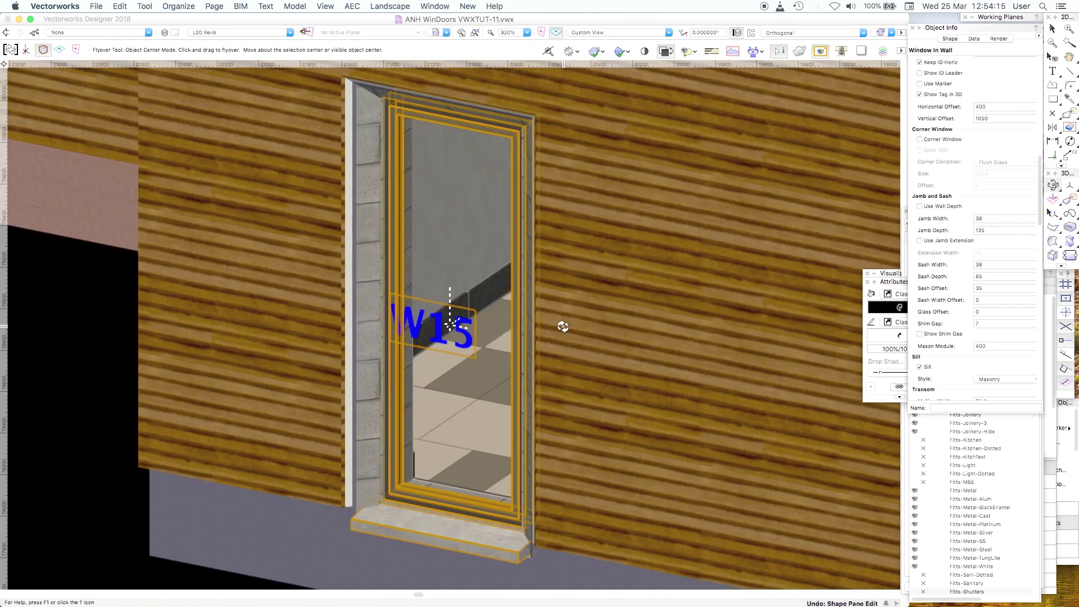
{"action": "left_click_drag", "start_coordinate": [549, 331], "coordinate": [585, 321]}
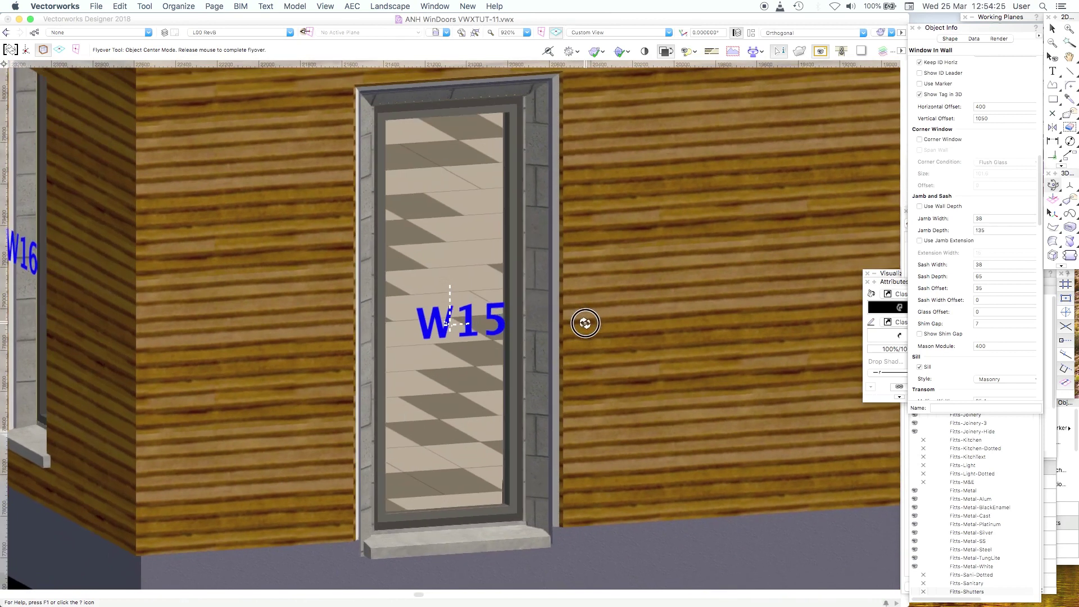
- Return to Top/Plan and zoom in close on window W15
{"action": "key", "text": "F5"}
{"action": "key", "text": "c"}
{"action": "left_click_drag", "start_coordinate": [544, 243], "coordinate": [318, 406]}
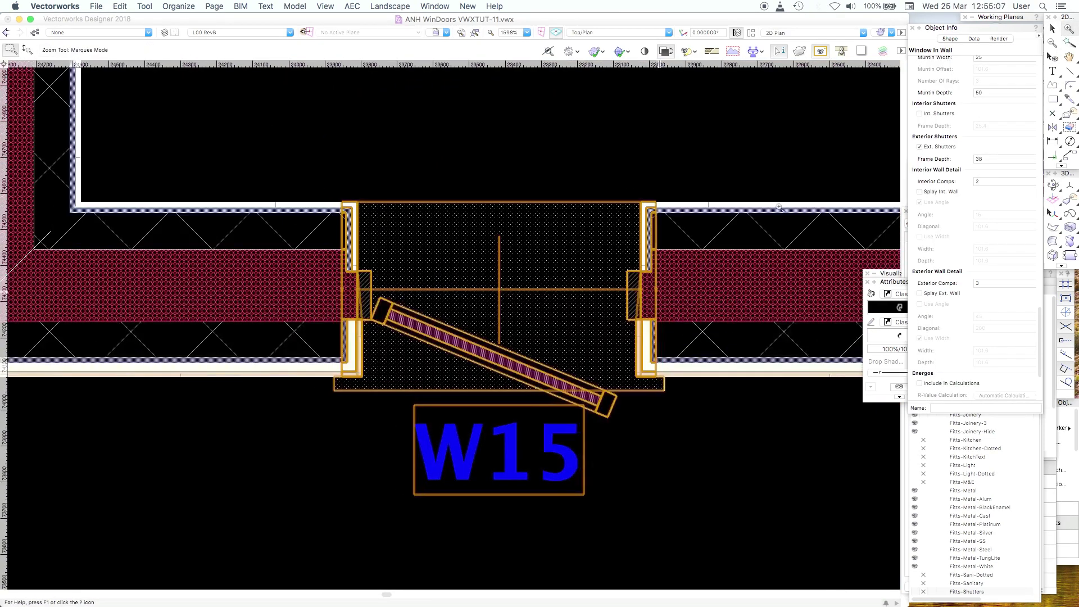
- Deselect window W15 and pan the plan along the wall to window W14
{"action": "key", "text": "x"}
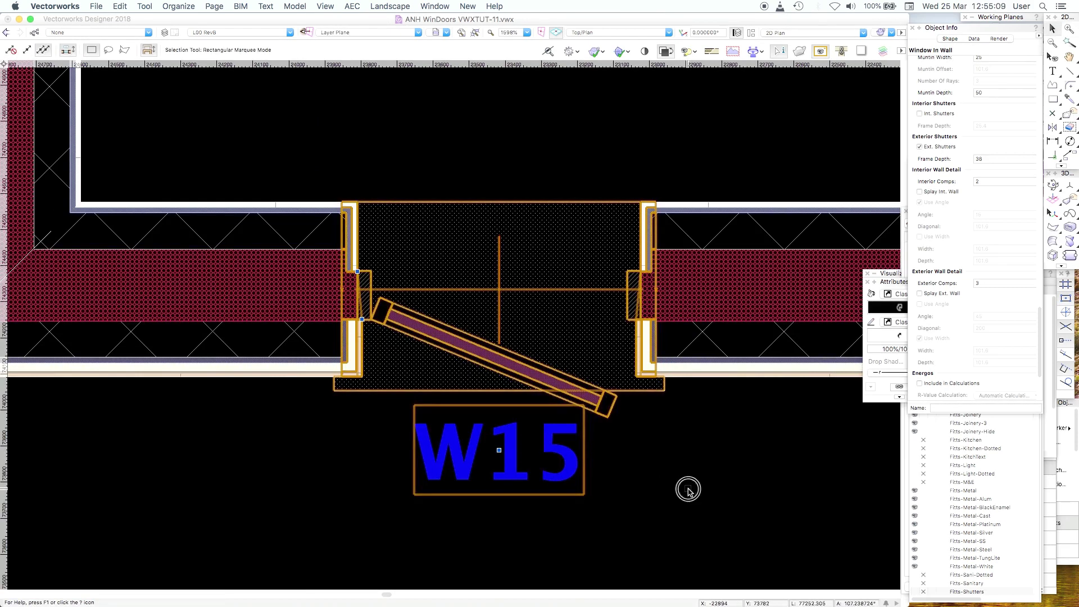
{"action": "left_click", "coordinate": [695, 497]}
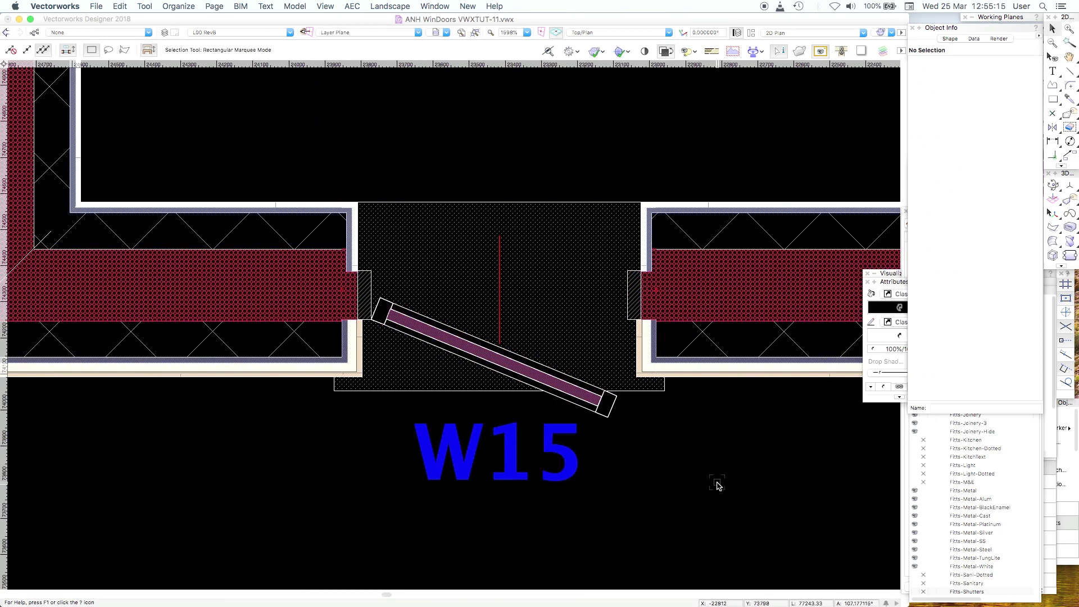
{"action": "left_click_drag", "start_coordinate": [734, 448], "coordinate": [286, 448]}
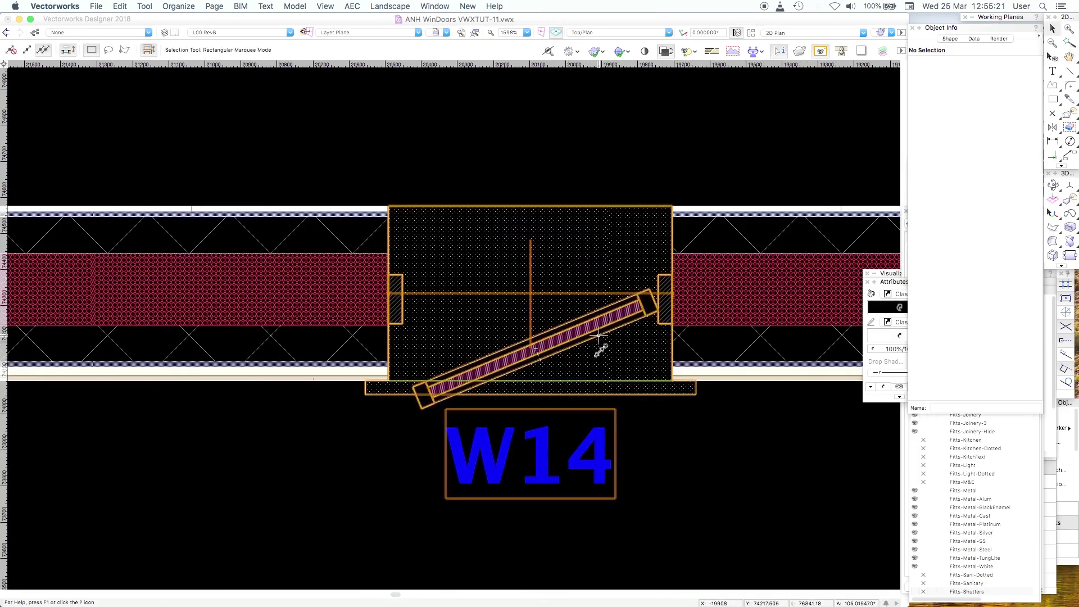
- Marquee-zoom in closely on window W14
{"action": "left_click", "coordinate": [1069, 28]}
{"action": "left_click_drag", "start_coordinate": [745, 163], "coordinate": [309, 452]}
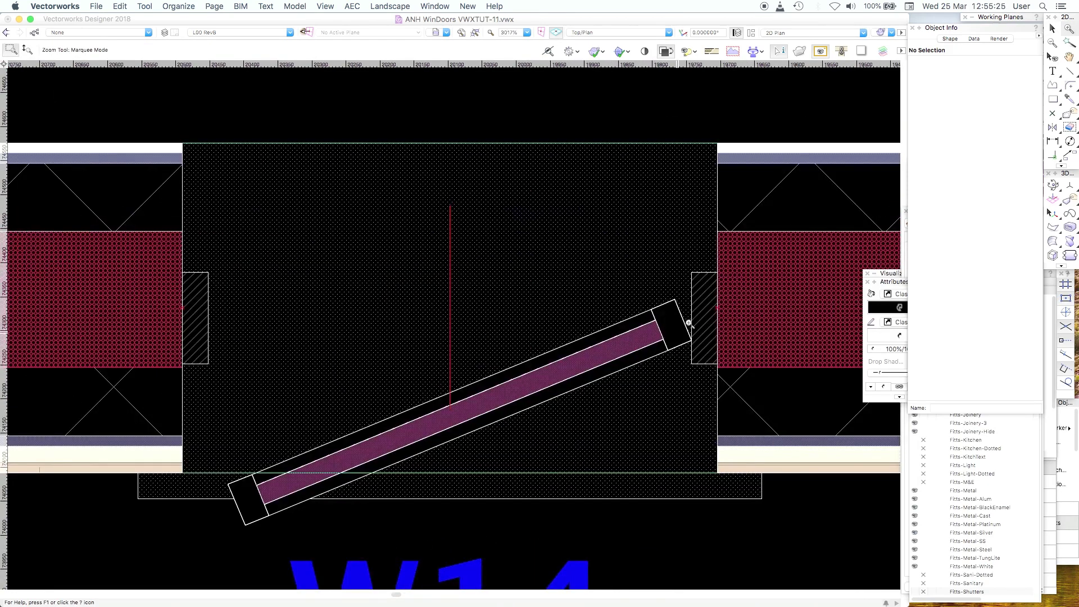
{"action": "key", "text": "x"}
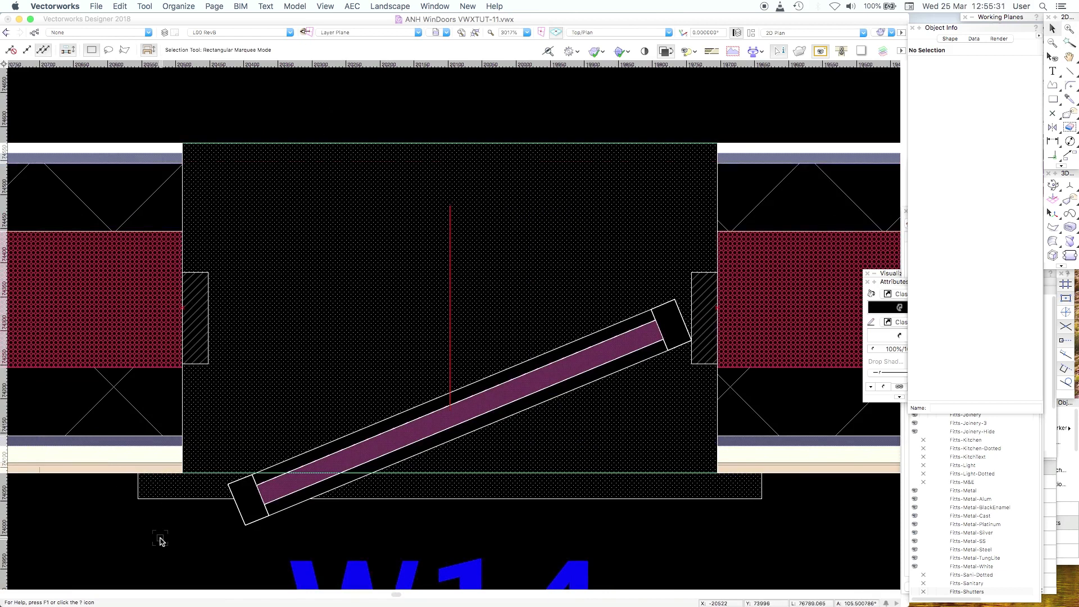
- Start a rectangle at the left jamb and cancel it, then select and deselect everything
{"action": "left_click", "coordinate": [1052, 99]}
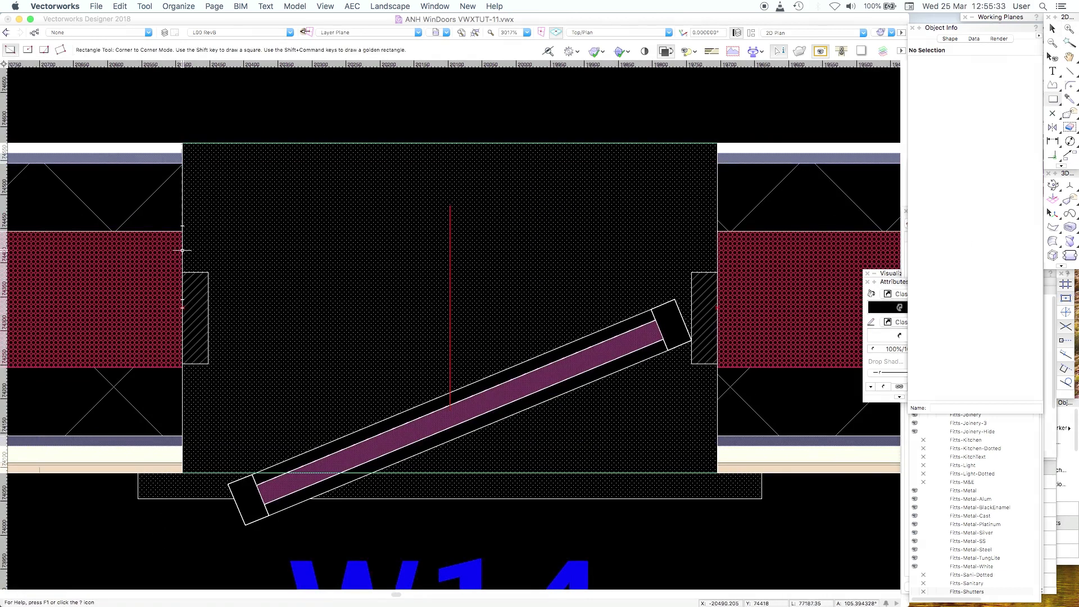
{"action": "left_click", "coordinate": [165, 231]}
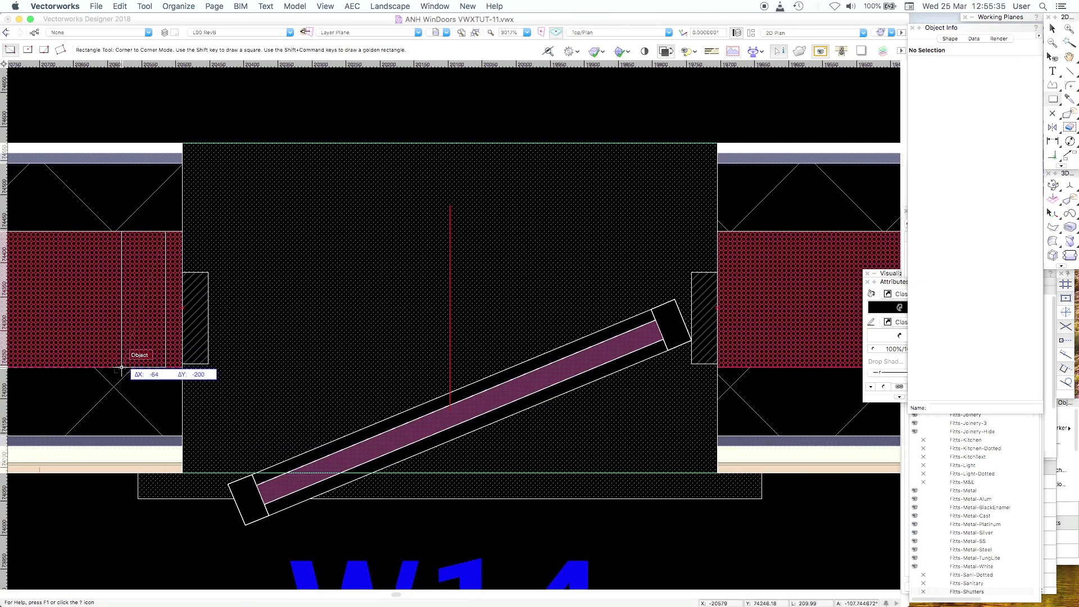
{"action": "key", "text": "Escape"}
{"action": "key", "text": "x"}
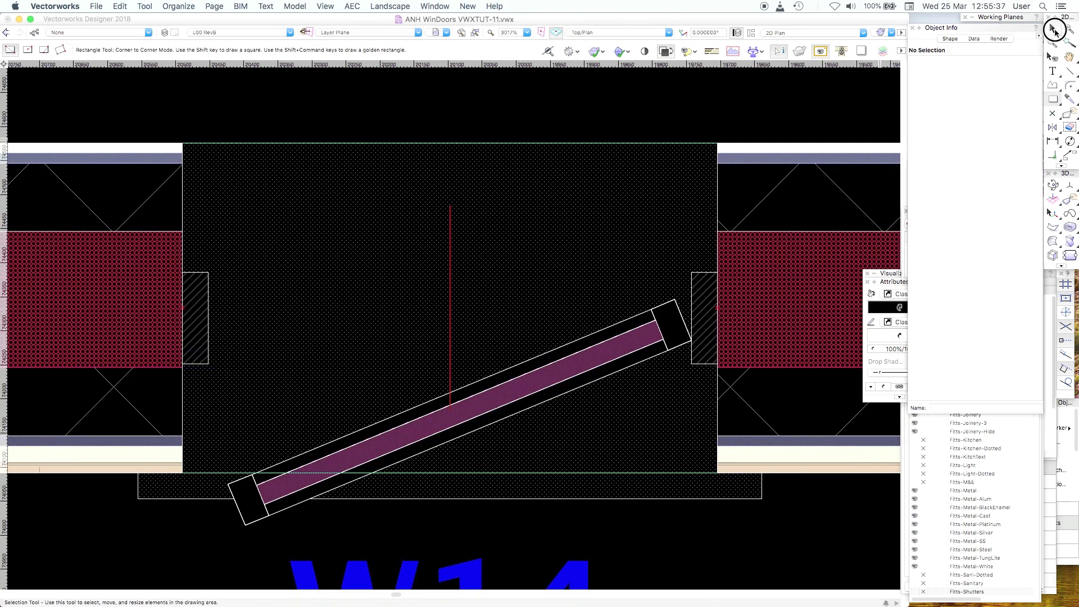
{"action": "key", "text": "super+a"}
{"action": "left_click", "coordinate": [805, 559]}
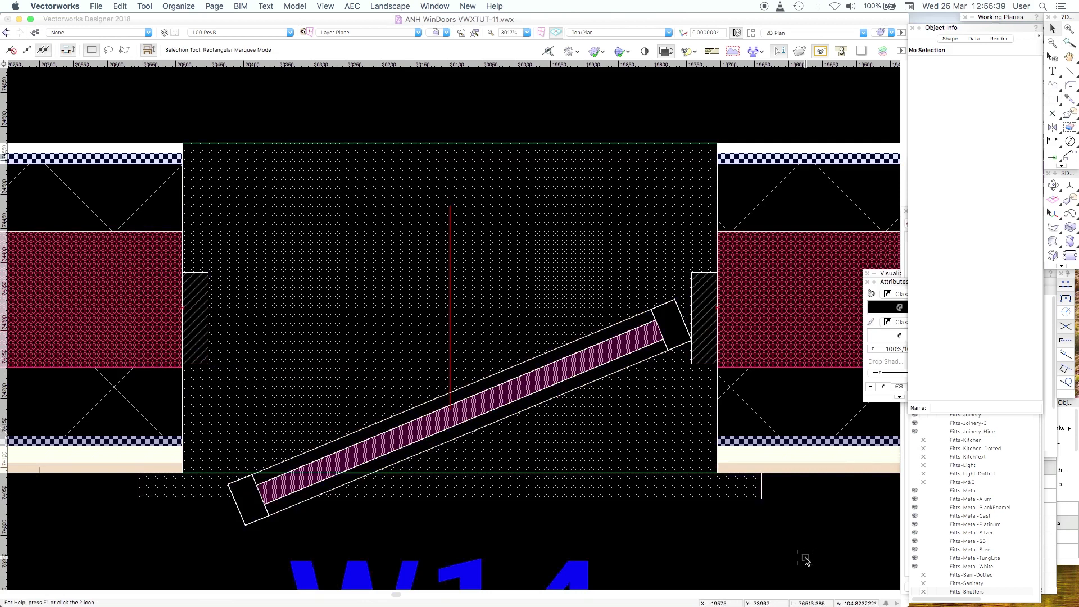
{"action": "key", "text": "super+a"}
- Deselect everything and scroll left along the wall until W15 is centred
{"action": "left_click", "coordinate": [746, 555]}
{"action": "scroll", "coordinate": [743, 553], "scroll_direction": "left", "scroll_amount": 10}
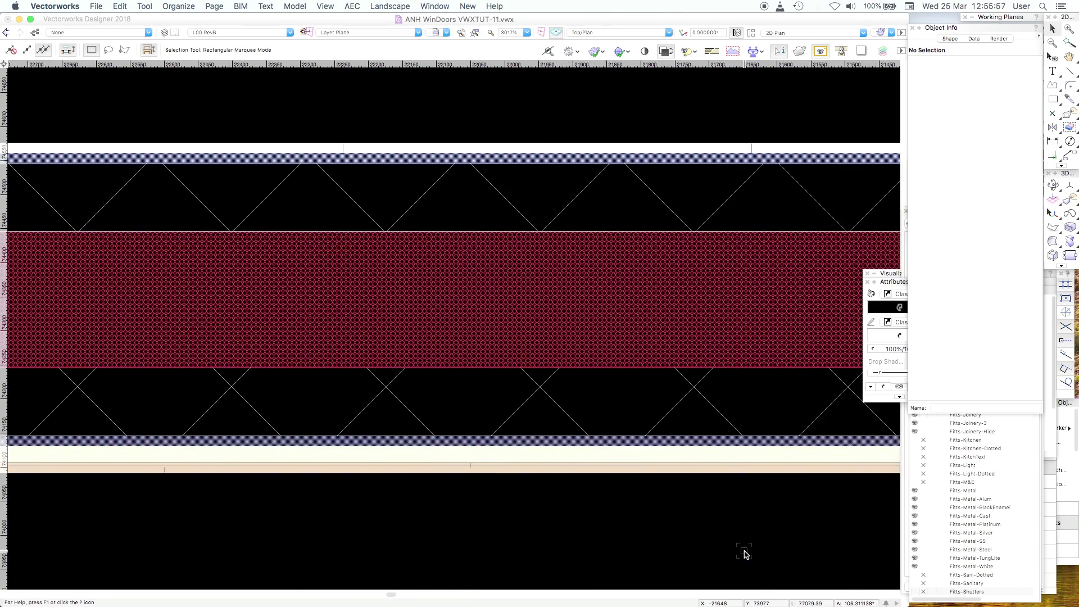
{"action": "scroll", "coordinate": [744, 553], "scroll_direction": "left", "scroll_amount": 3}
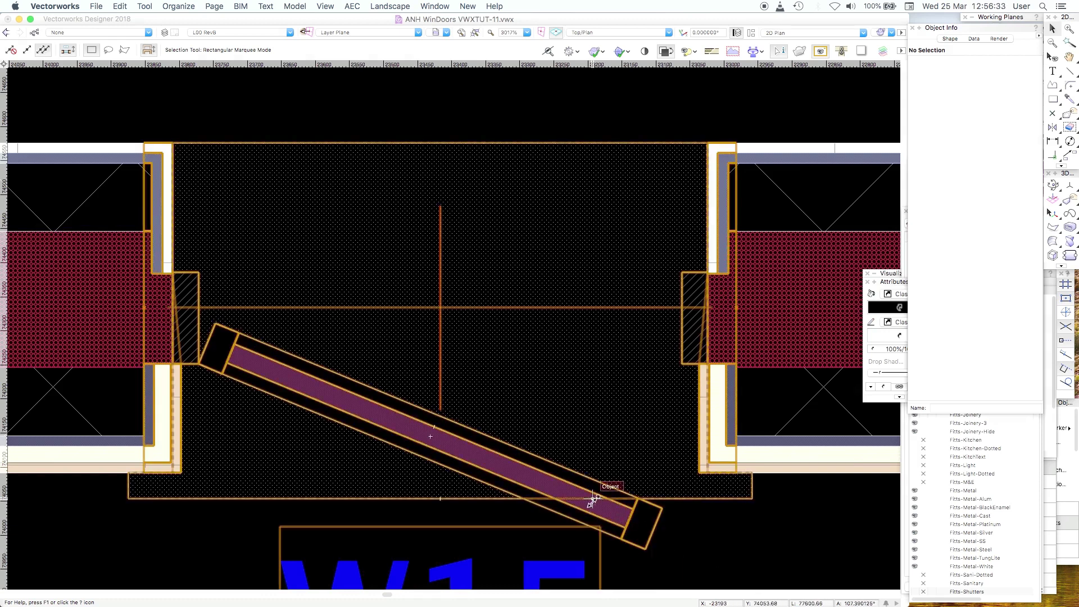
- Select W15 and show its Jamb and Sash parameters (jamb depth 135, sash depth 65)
{"action": "left_click", "coordinate": [708, 543]}
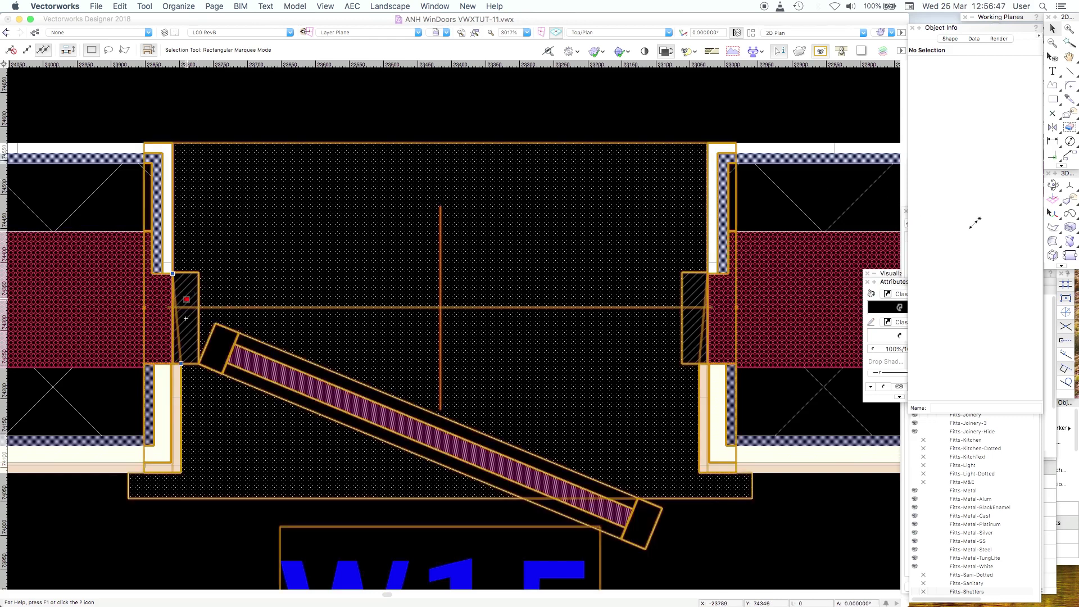
{"action": "scroll", "coordinate": [969, 123], "scroll_direction": "down", "scroll_amount": 15}
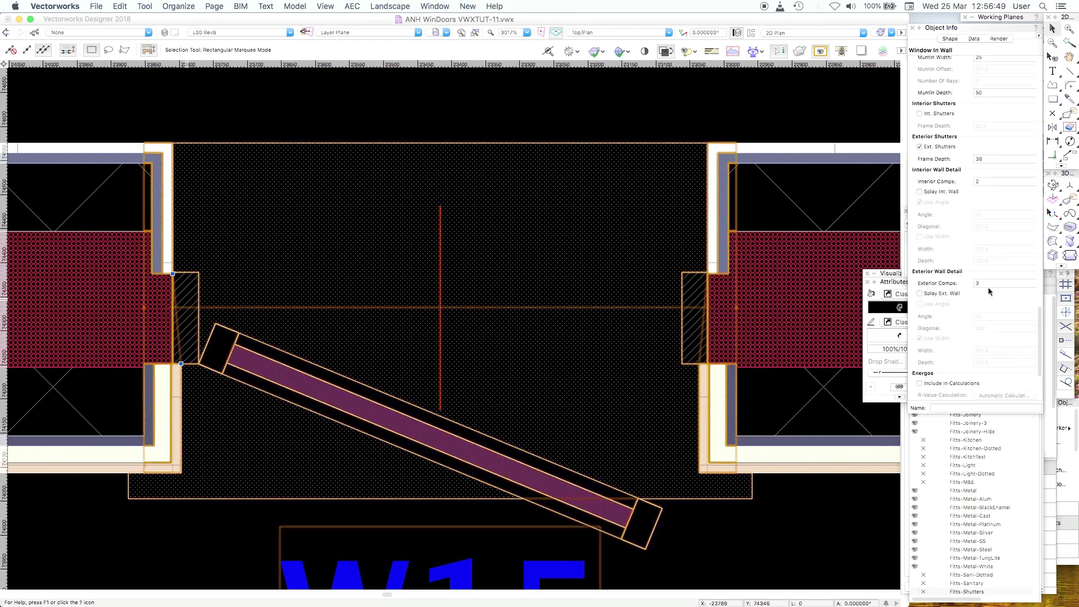
{"action": "left_click_drag", "start_coordinate": [1040, 318], "coordinate": [1039, 183]}
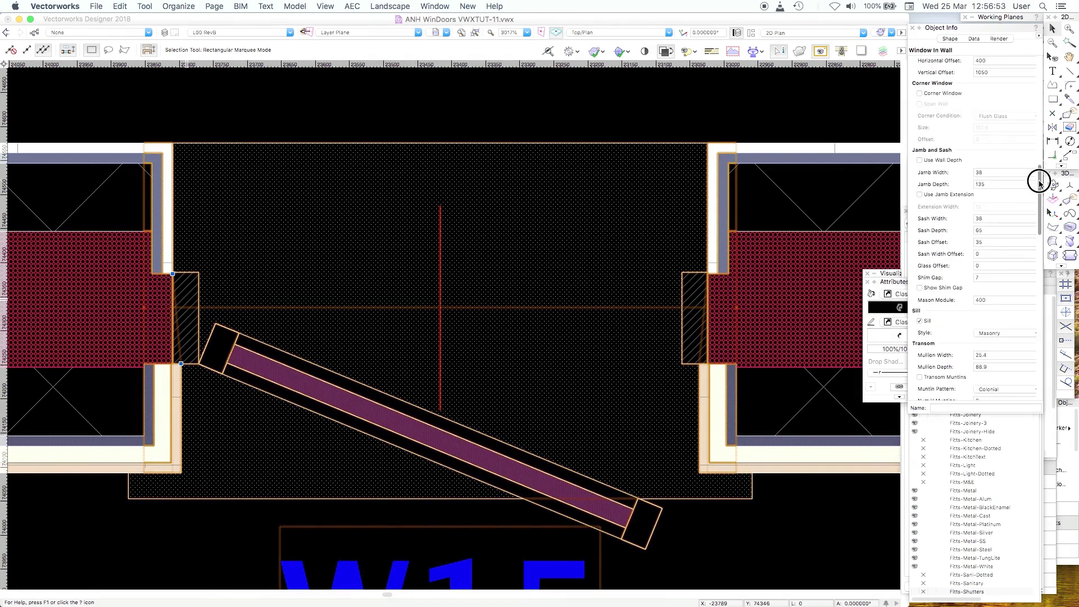
- Enter 200 as W15's Jamb Depth, then undo it to compare against the original
{"action": "left_click", "coordinate": [972, 184]}
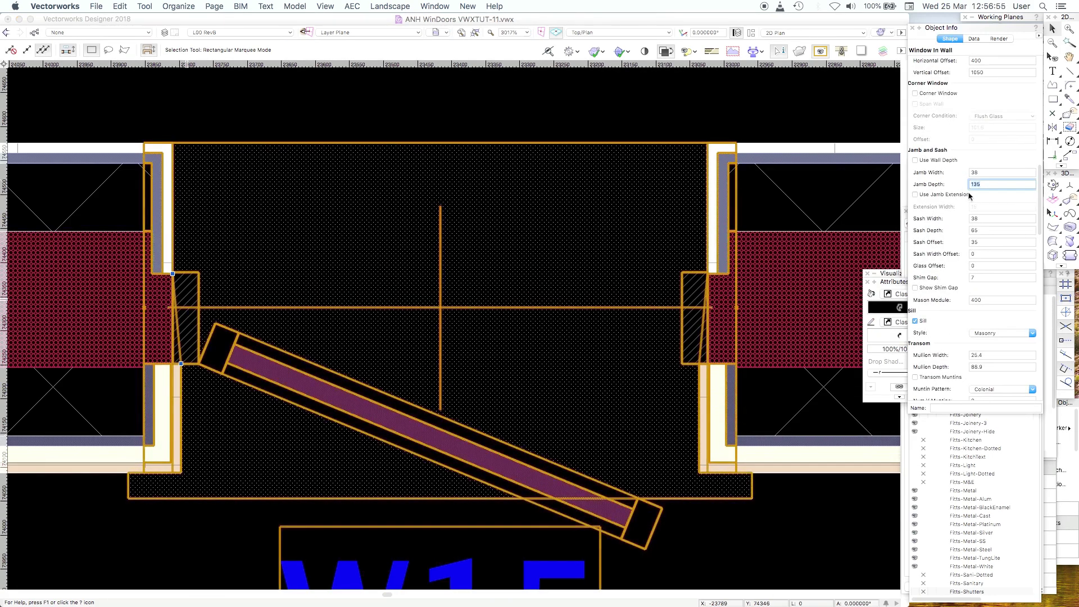
{"action": "type", "text": "200"}
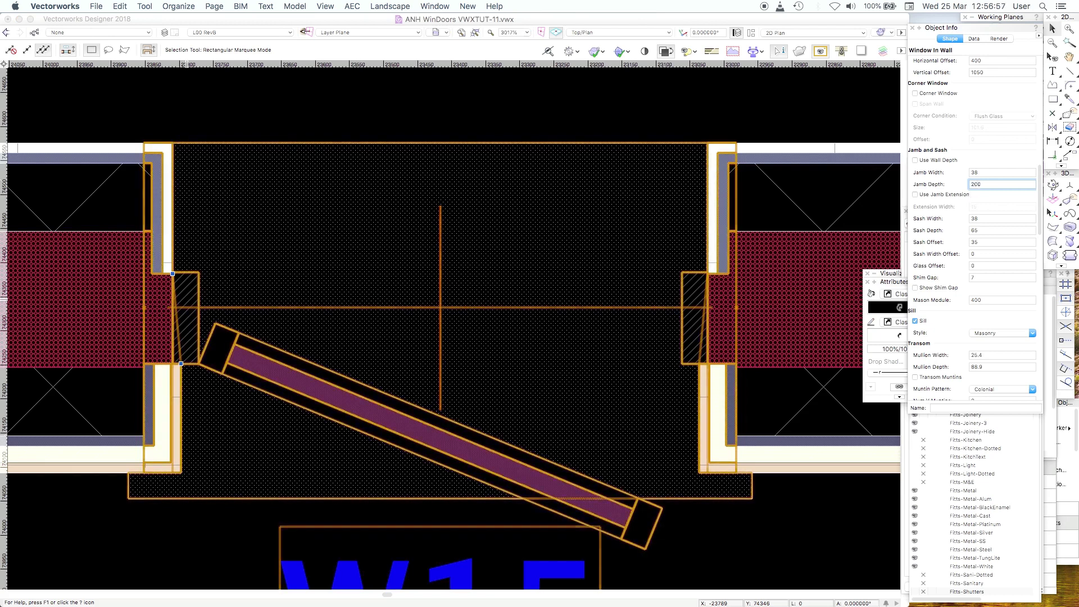
{"action": "key", "text": "Return"}
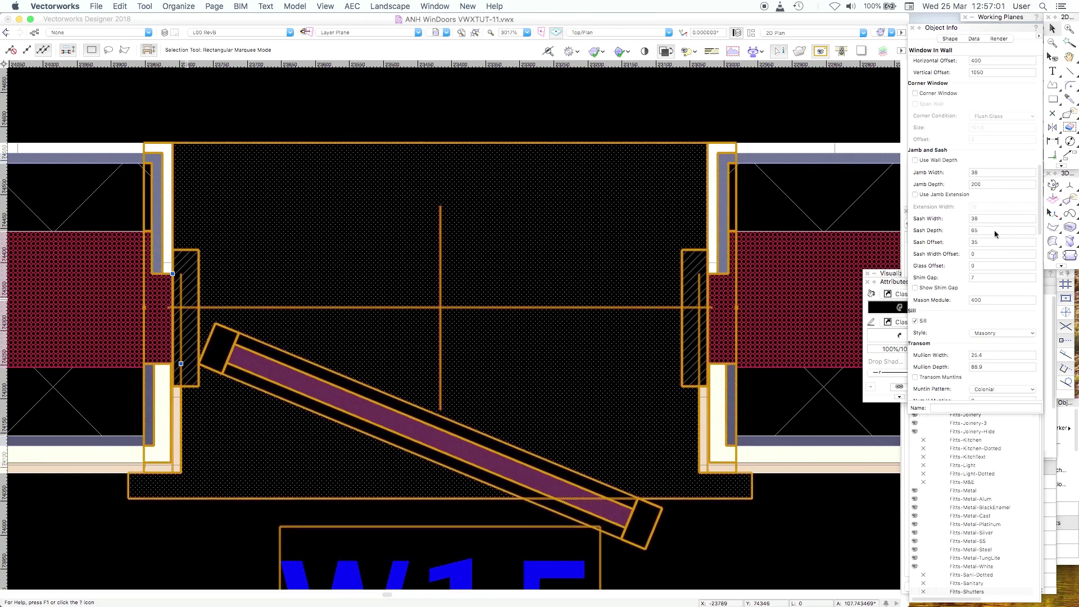
{"action": "key", "text": "super+z"}
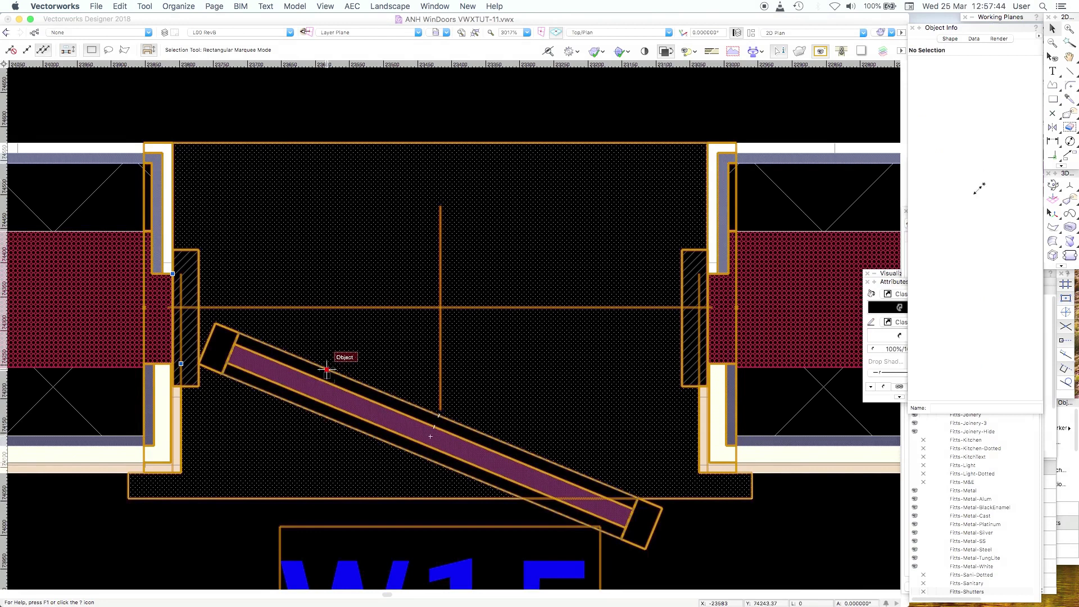
- Set window W15's Plan Wall Offset to -12.5 in Object Info
{"action": "left_click", "coordinate": [326, 369]}
{"action": "left_click", "coordinate": [984, 183]}
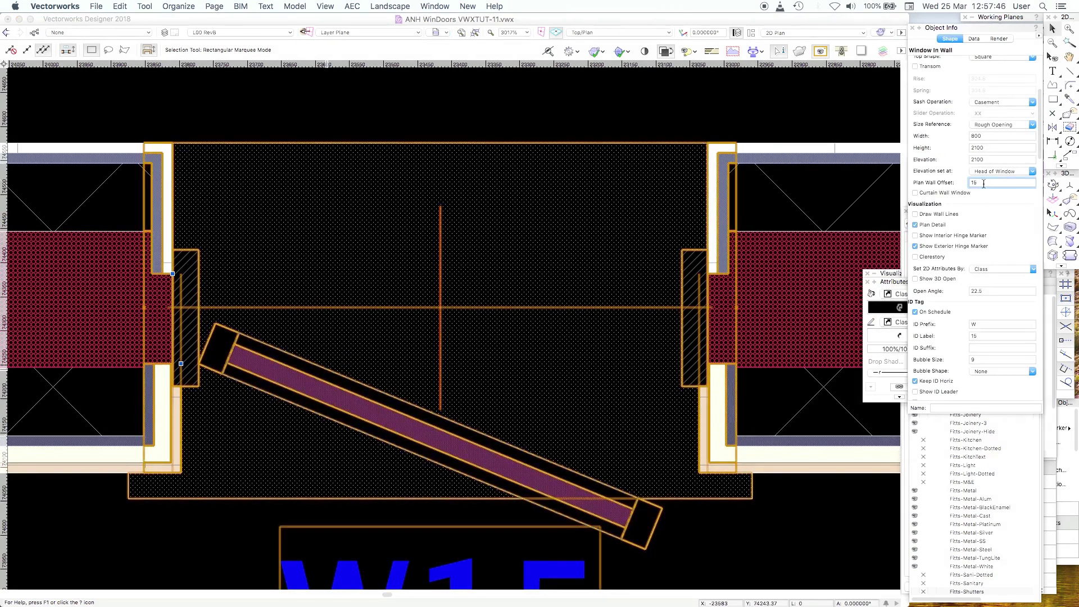
{"action": "type", "text": "-27.5"}
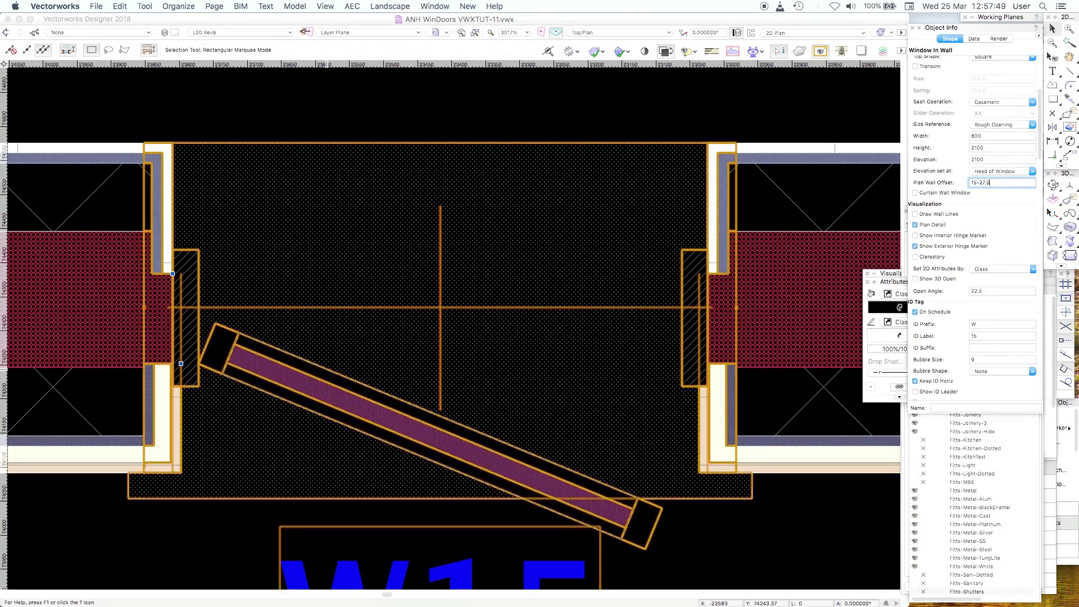
{"action": "key", "text": "Return"}
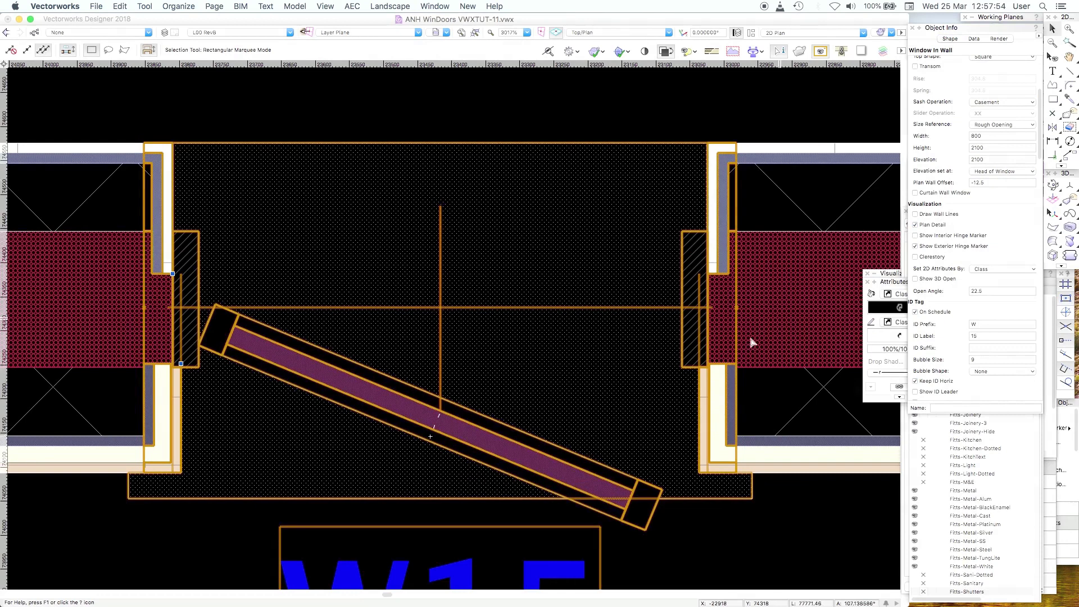
- Zoom in on W15's left jamb, then return to the Selection tool
{"action": "key", "text": "c"}
{"action": "left_click_drag", "start_coordinate": [311, 133], "coordinate": [73, 549]}
{"action": "key", "text": "x"}
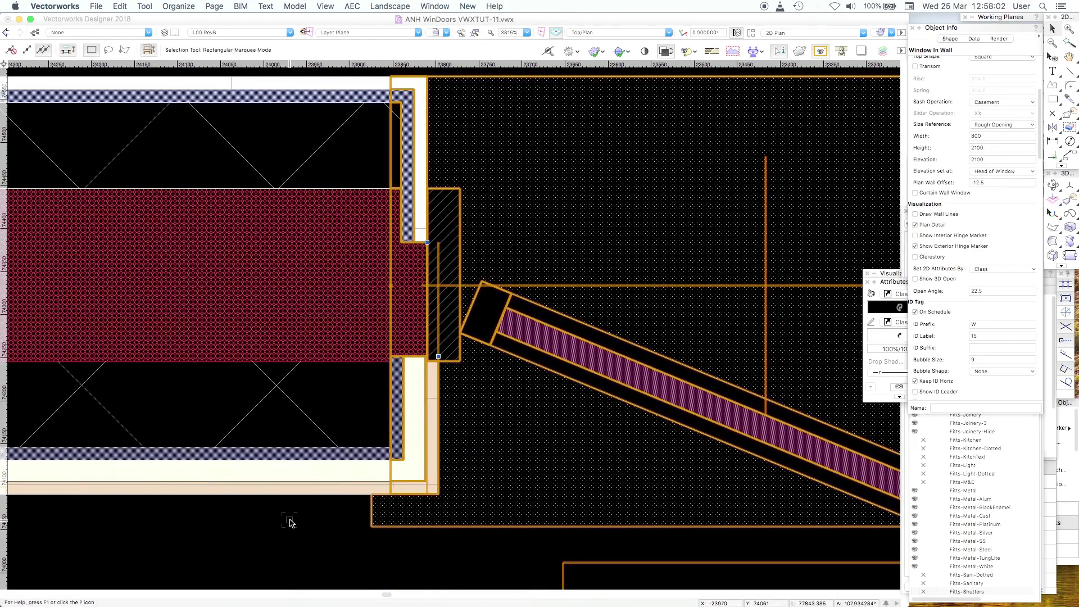
- Stretch W15's upper plan end upward and its lower end downward to fit the hatched wall
{"action": "left_click", "coordinate": [289, 522]}
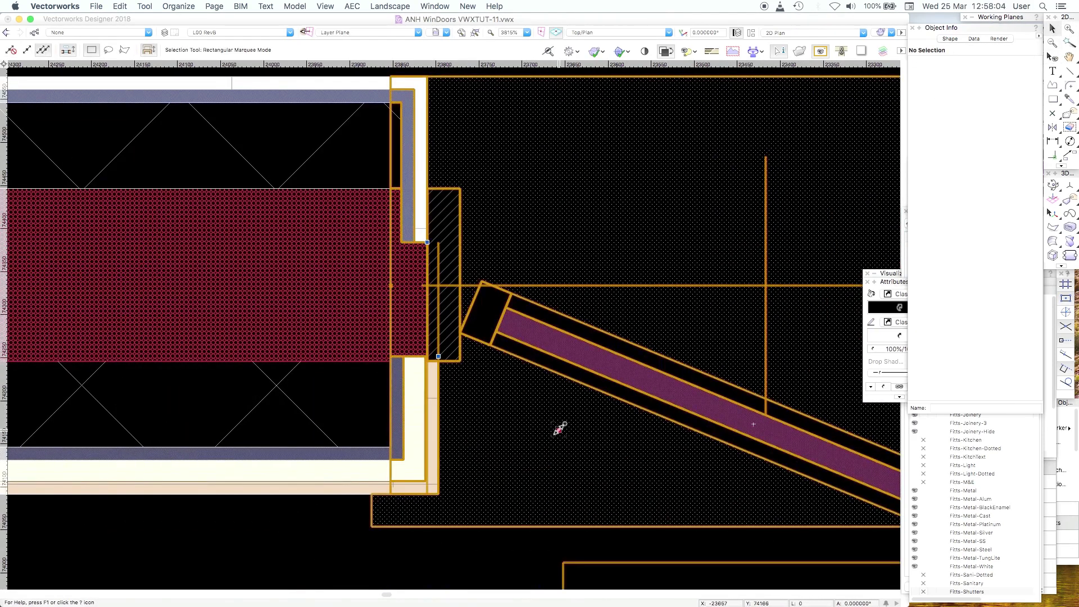
{"action": "left_click", "coordinate": [441, 232]}
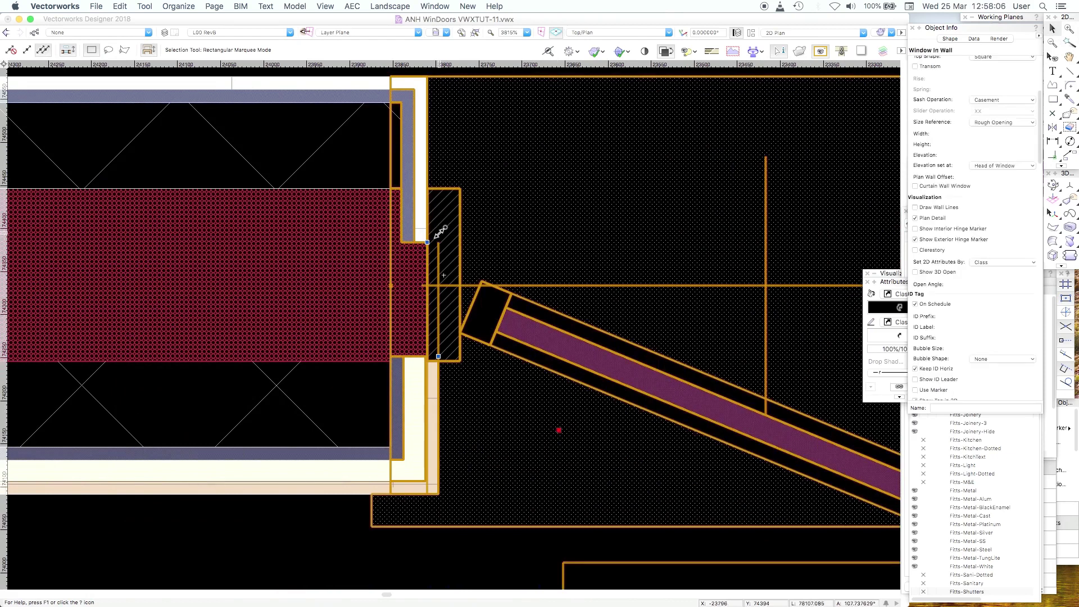
{"action": "left_click_drag", "start_coordinate": [427, 243], "coordinate": [427, 188]}
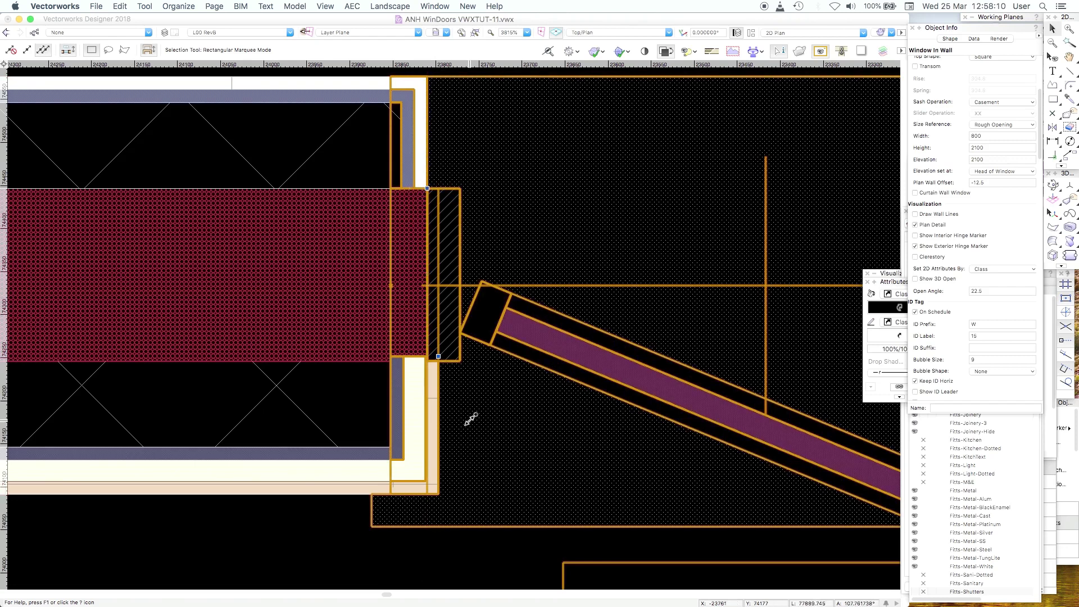
{"action": "mouse_move", "coordinate": [438, 356]}
{"action": "left_mouse_down"}
{"action": "mouse_move", "coordinate": [436, 387]}
{"action": "mouse_move", "coordinate": [439, 361]}
{"action": "left_mouse_up"}
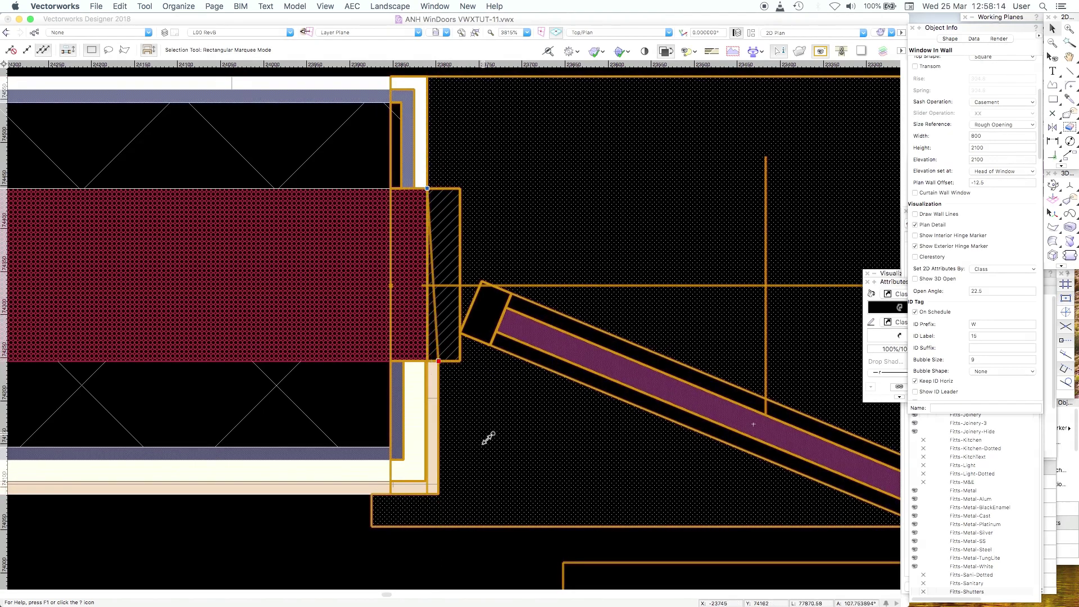
{"action": "left_click", "coordinate": [244, 534]}
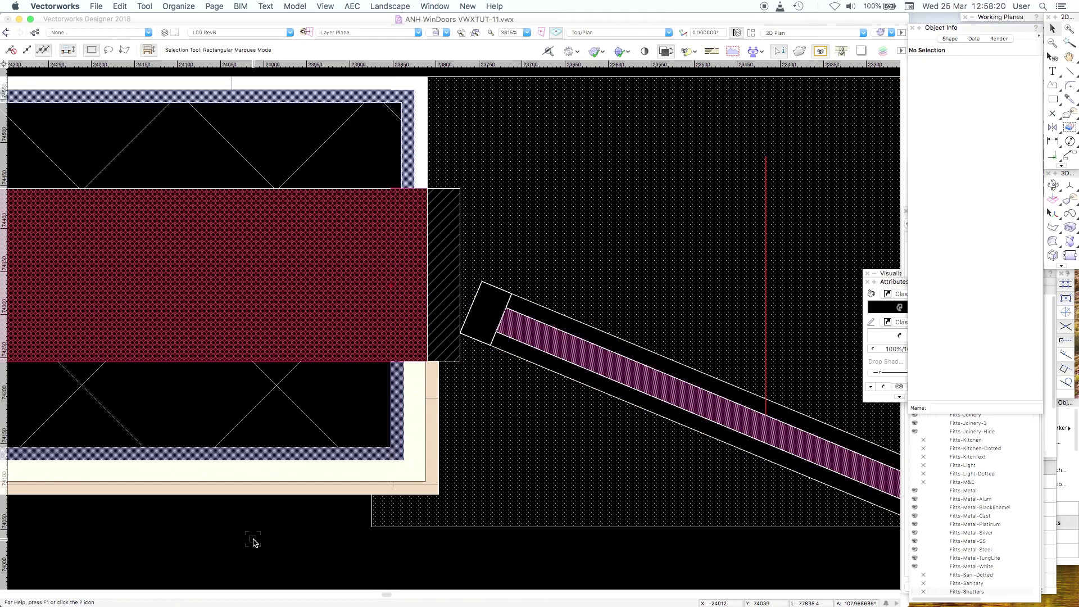
- Draw a small test rectangle beside the hatched wall, then return to the Selection tool
{"action": "left_click", "coordinate": [1052, 100]}
{"action": "left_click", "coordinate": [460, 332]}
{"action": "left_click", "coordinate": [438, 361]}
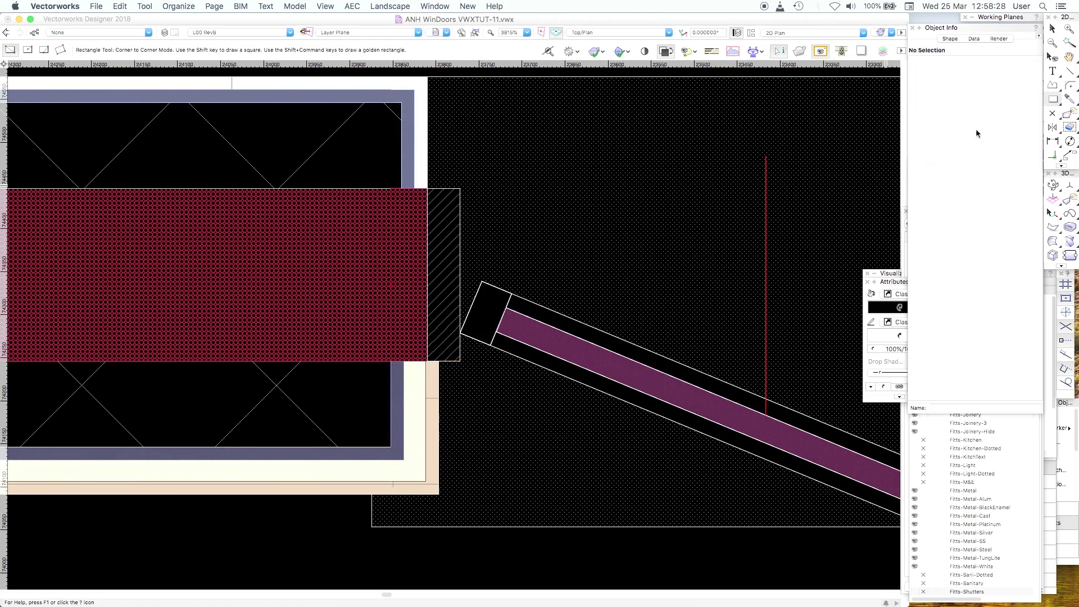
{"action": "left_click", "coordinate": [1053, 28]}
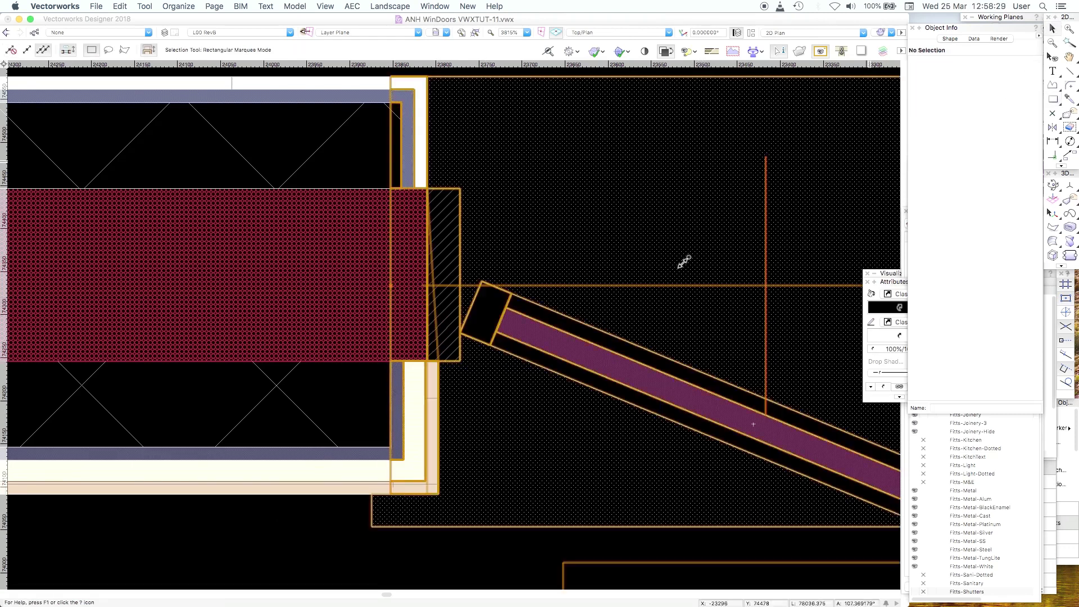
- Raise W15's Sash Offset from 35 to 67.5 by appending +32
{"action": "left_click", "coordinate": [585, 323]}
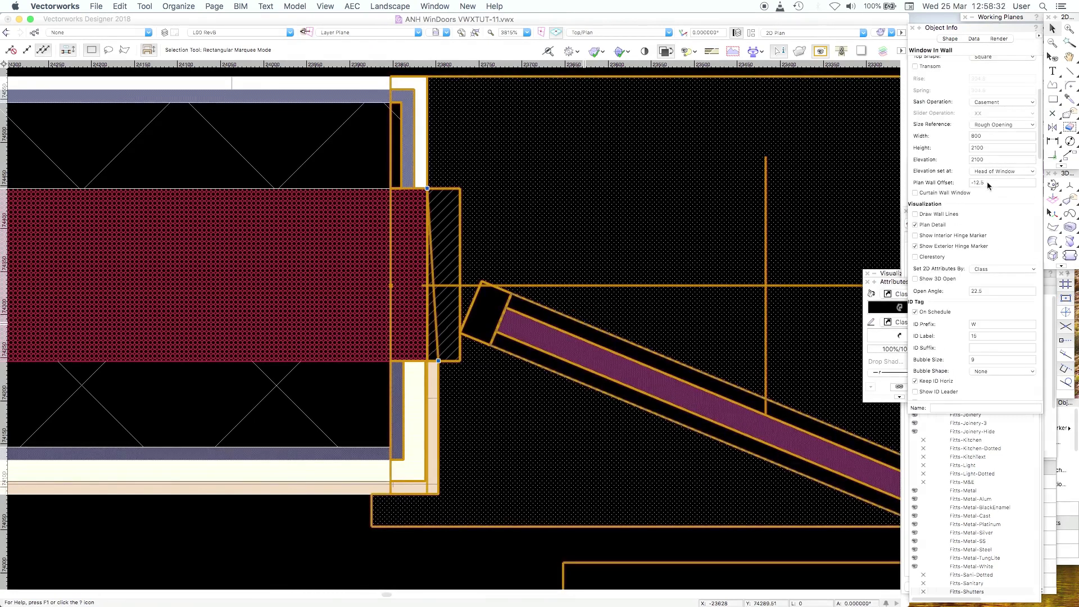
{"action": "left_click_drag", "start_coordinate": [1038, 127], "coordinate": [1042, 197]}
{"action": "key", "text": "Escape"}
{"action": "left_click", "coordinate": [486, 310]}
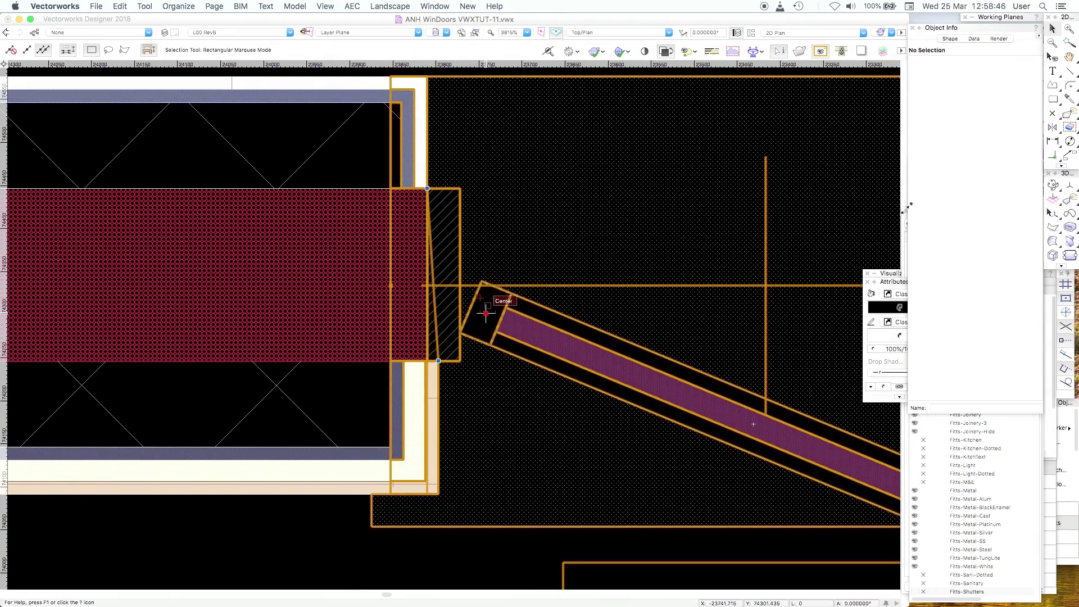
{"action": "left_click", "coordinate": [486, 312]}
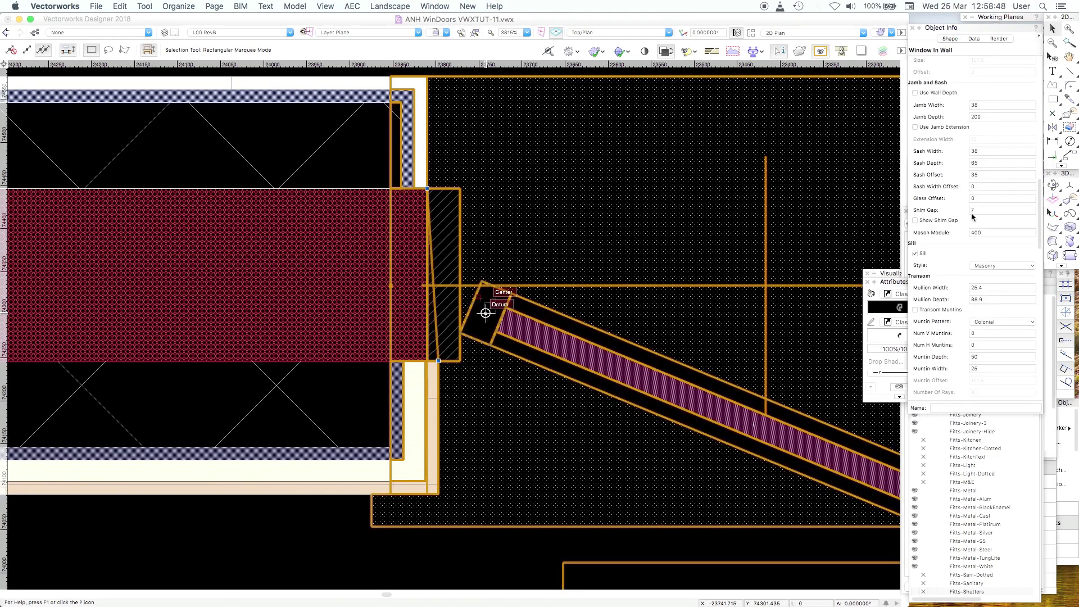
{"action": "left_click", "coordinate": [982, 175]}
{"action": "type", "text": "+32.5"}
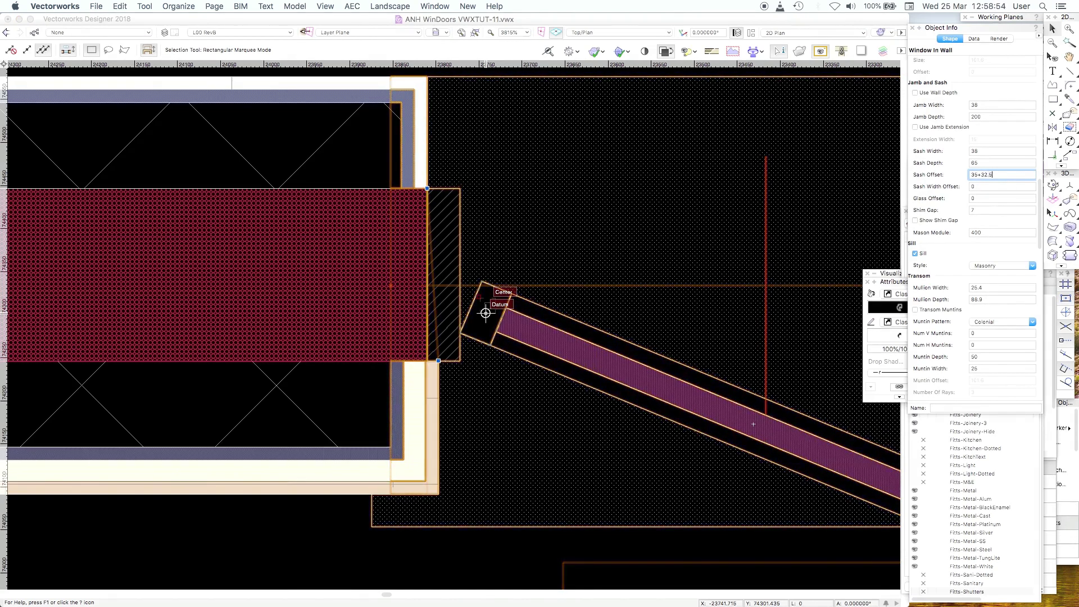
{"action": "key", "text": "Return"}
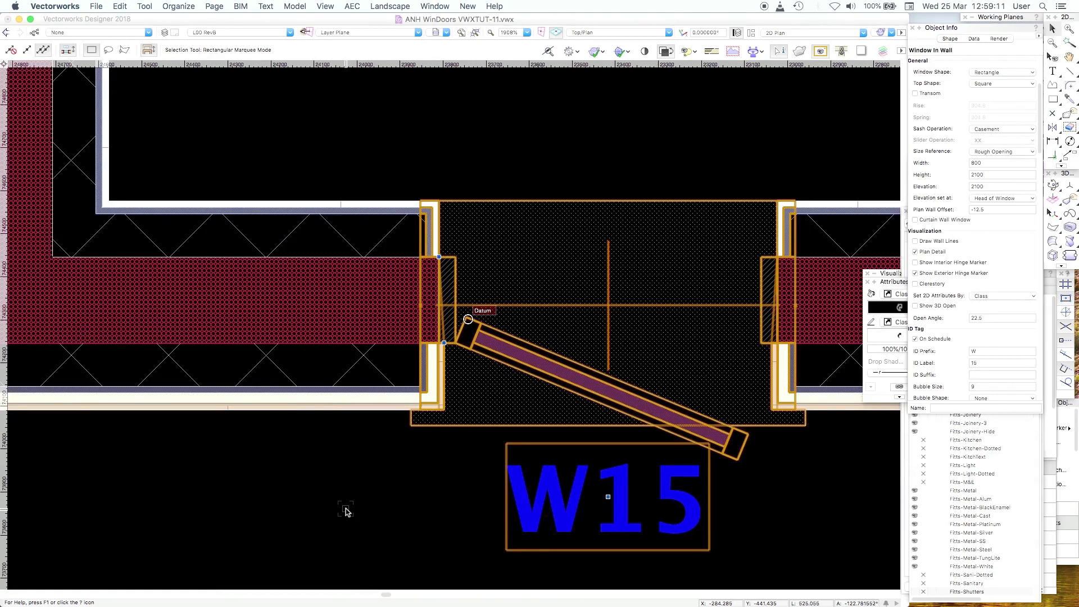
- Deselect W15 and bring the Navigation - Classes palette in front of Object Info
{"action": "left_click", "coordinate": [345, 511]}
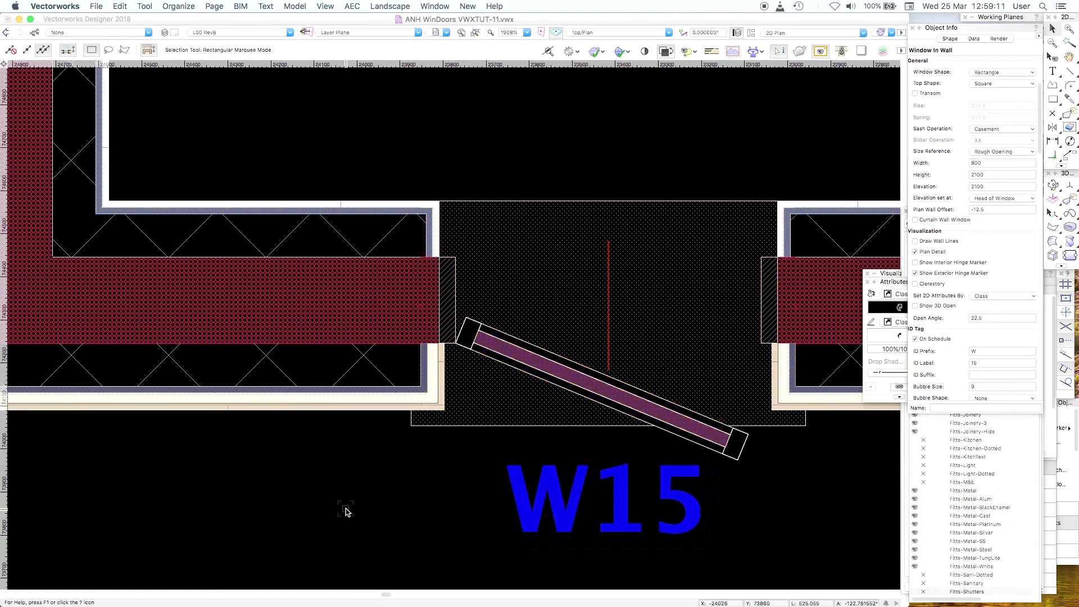
{"action": "left_click", "coordinate": [1037, 595]}
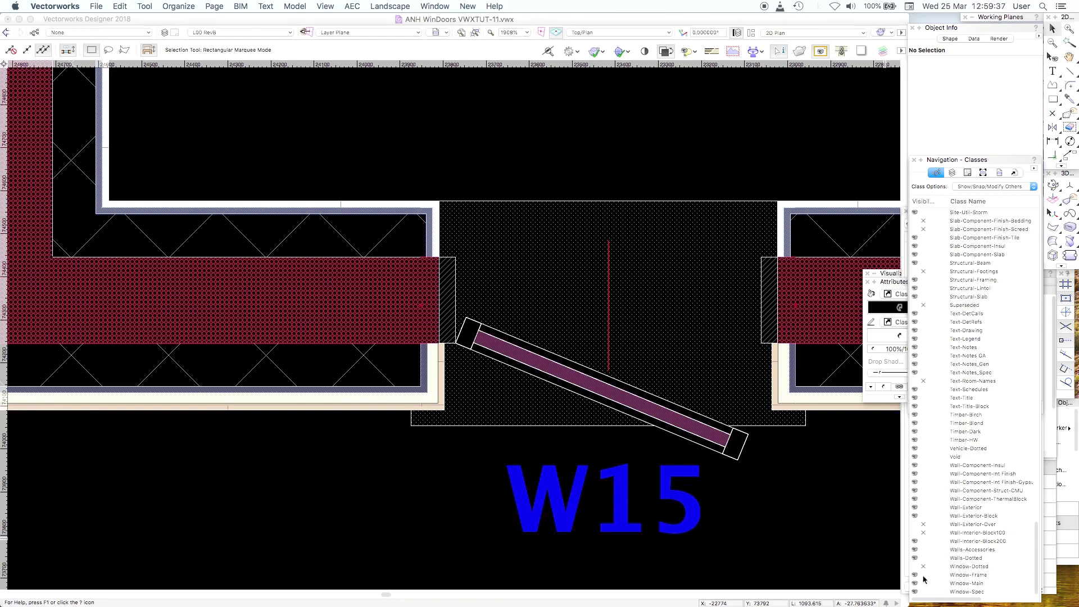
- Turn off Window-Spec class visibility and zoom in on the wall and window junction
{"action": "left_click", "coordinate": [922, 592]}
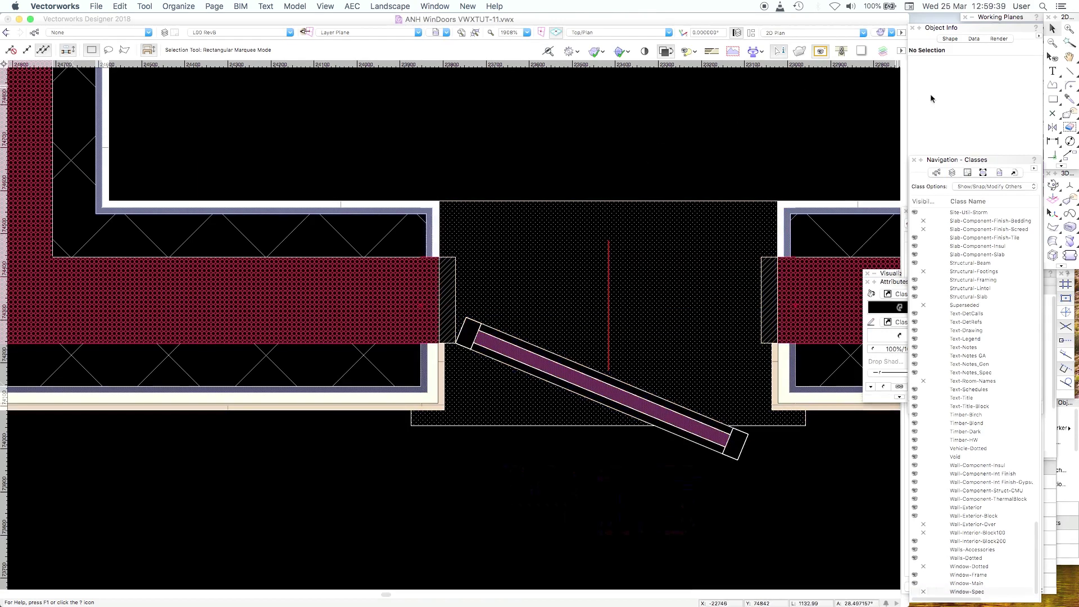
{"action": "left_click", "coordinate": [1069, 28]}
{"action": "left_click_drag", "start_coordinate": [472, 313], "coordinate": [374, 397]}
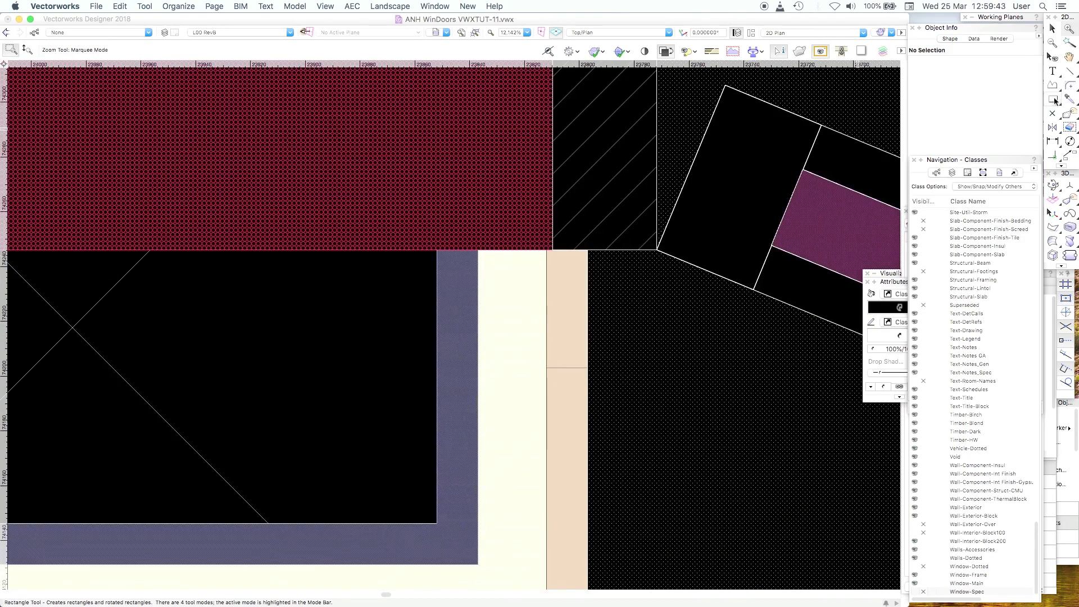
{"action": "left_click", "coordinate": [1035, 327]}
{"action": "left_click_drag", "start_coordinate": [1035, 327], "coordinate": [1036, 259]}
- Make D-Assembly the active class and draw a rectangle across the wall end
{"action": "left_click", "coordinate": [942, 303]}
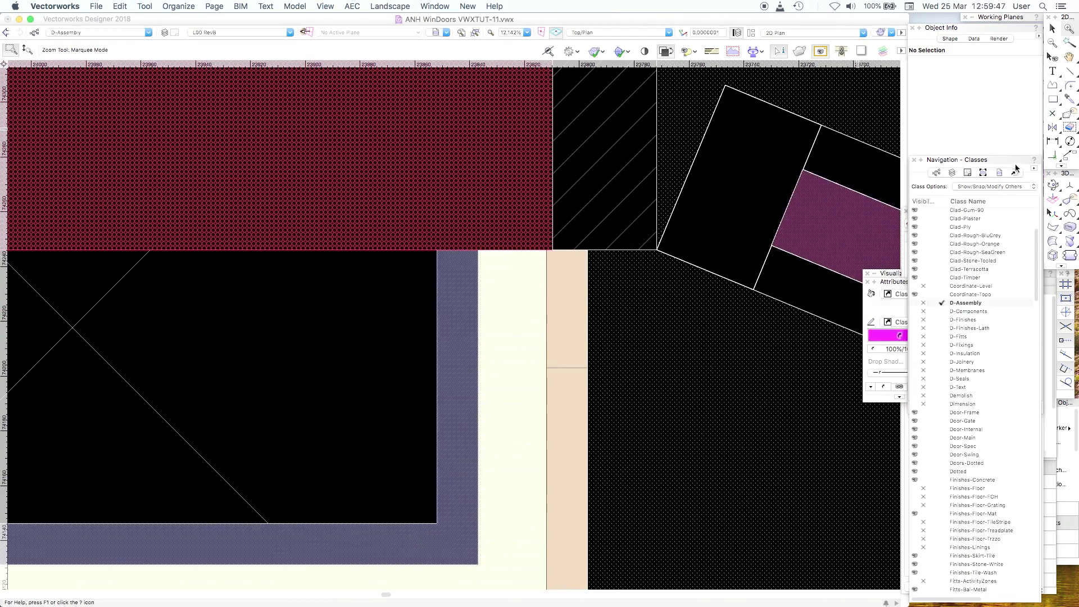
{"action": "key", "text": "4"}
{"action": "left_click", "coordinate": [588, 250]}
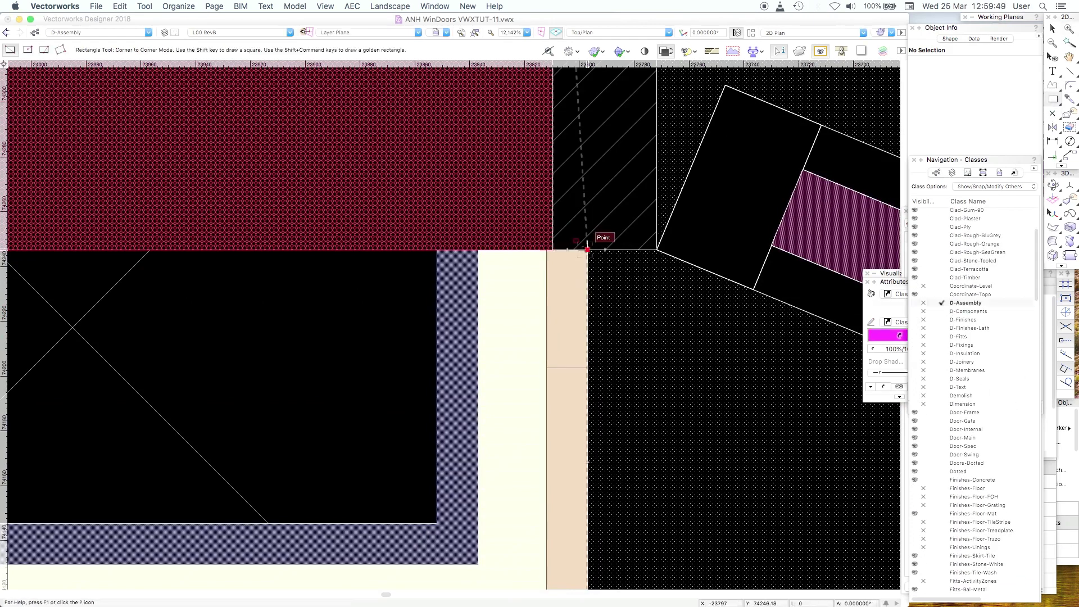
{"action": "left_click", "coordinate": [437, 273]}
{"action": "key", "text": "x"}
{"action": "left_click", "coordinate": [354, 313]}
- Make D-Components the active class, hide it, and delete the red-hatched test rectangle
{"action": "left_click", "coordinate": [970, 437]}
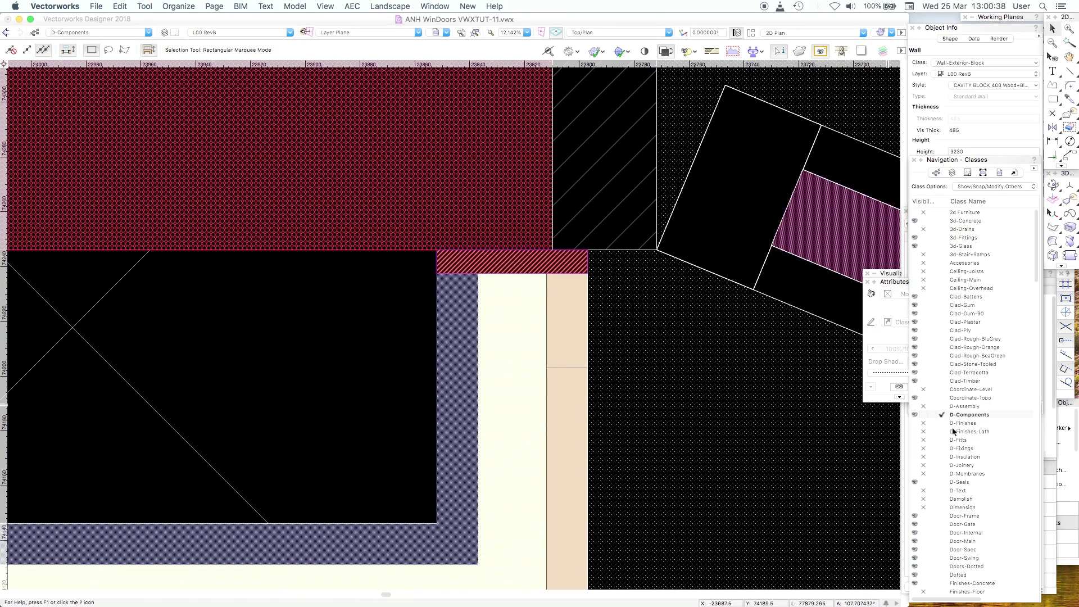
{"action": "left_click", "coordinate": [955, 431]}
{"action": "left_click", "coordinate": [924, 415]}
{"action": "left_click", "coordinate": [551, 261]}
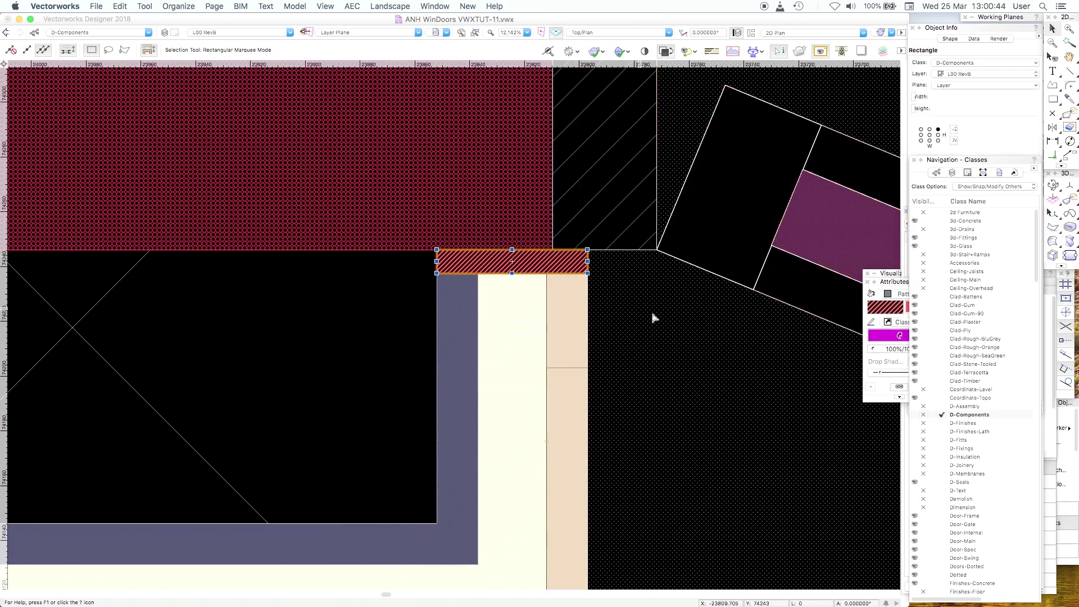
{"action": "key", "text": "Delete"}
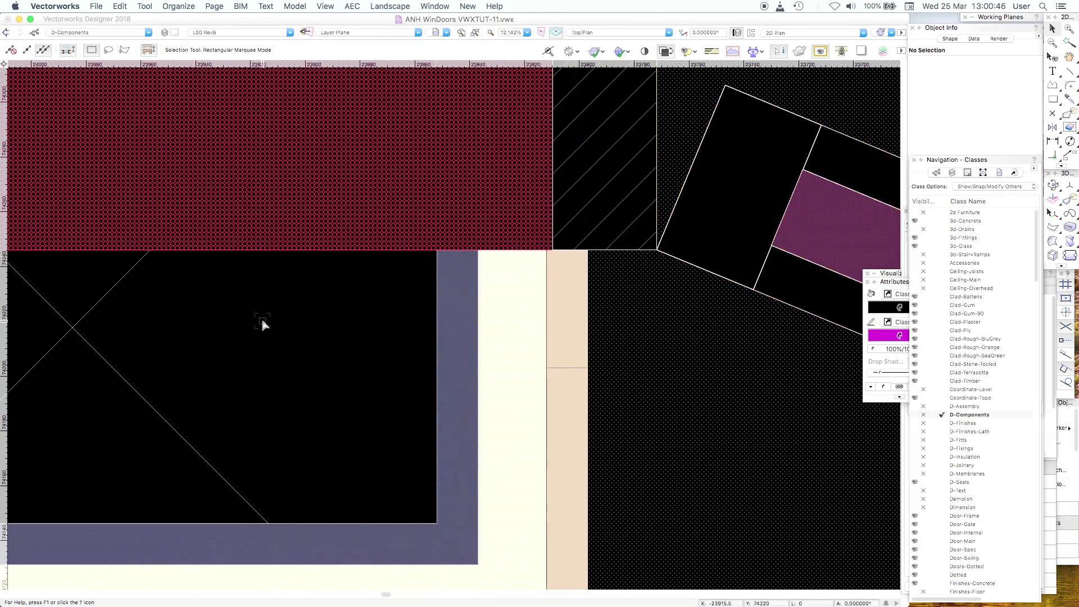
- Pan back to bring W15's angled sash into view
{"action": "scroll", "coordinate": [273, 323], "scroll_direction": "up", "scroll_amount": 10}
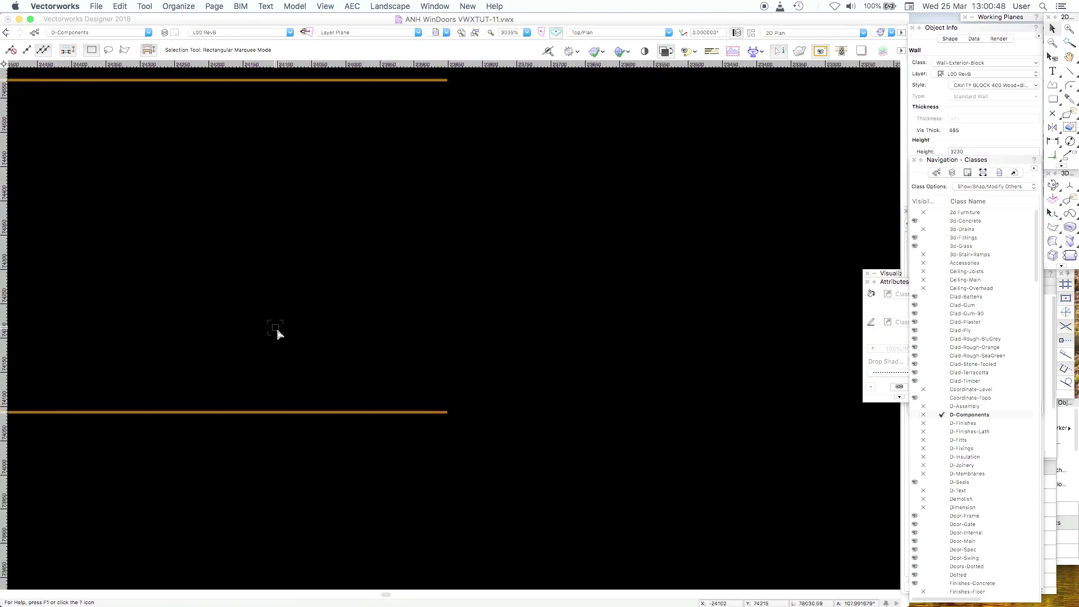
{"action": "middle_click_drag", "start_coordinate": [578, 313], "coordinate": [429, 368]}
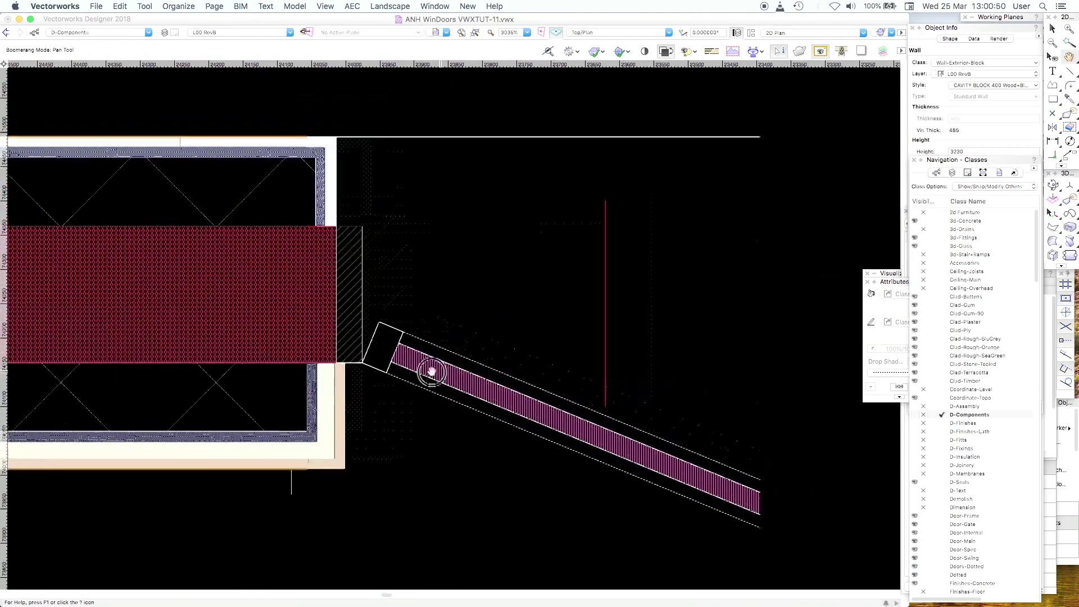
{"action": "left_click", "coordinate": [508, 134]}
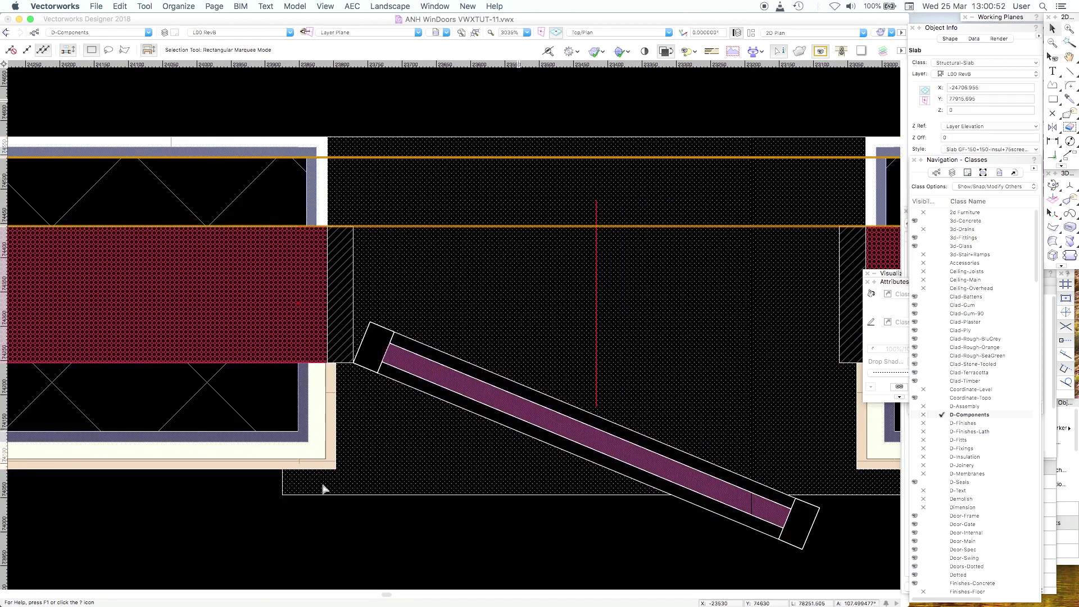
{"action": "left_click", "coordinate": [330, 545]}
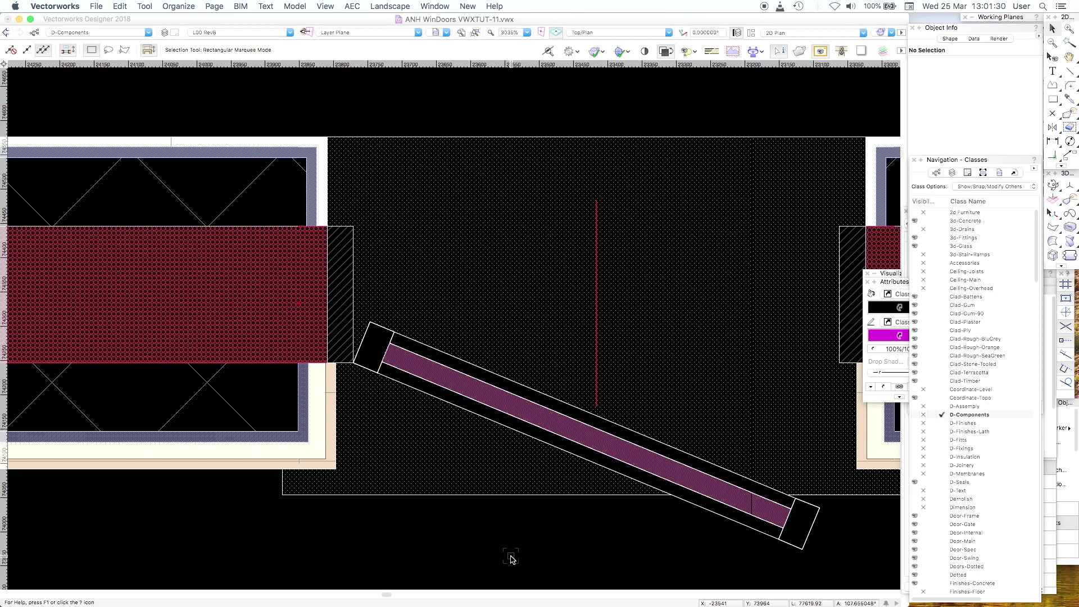
- Show the whole house in Front elevation, rendered with textures
{"action": "key", "text": "super+minus"}
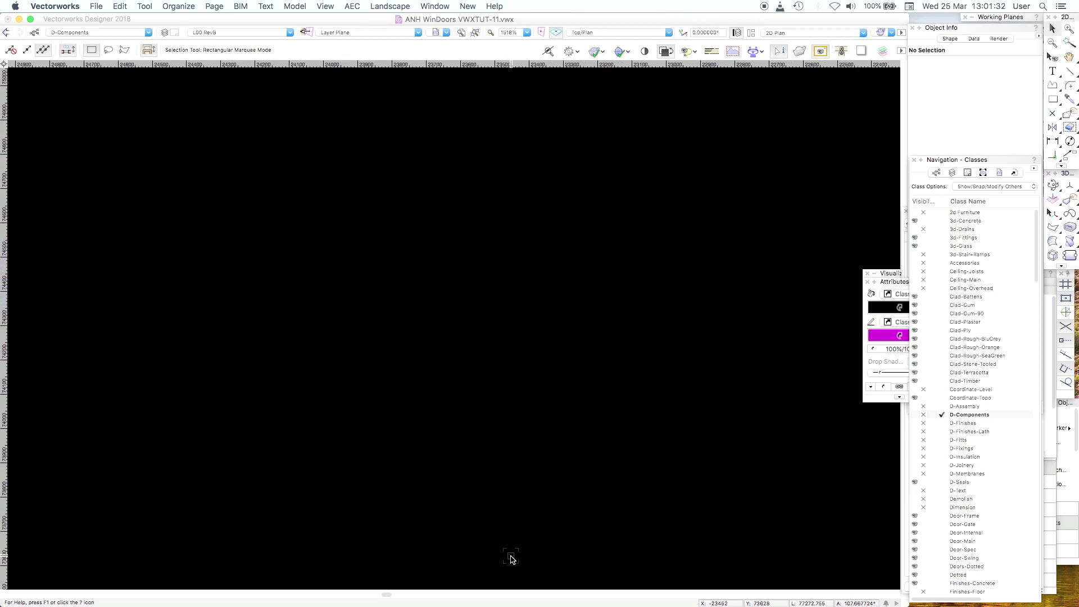
{"action": "left_click", "coordinate": [560, 479]}
{"action": "key", "text": "2"}
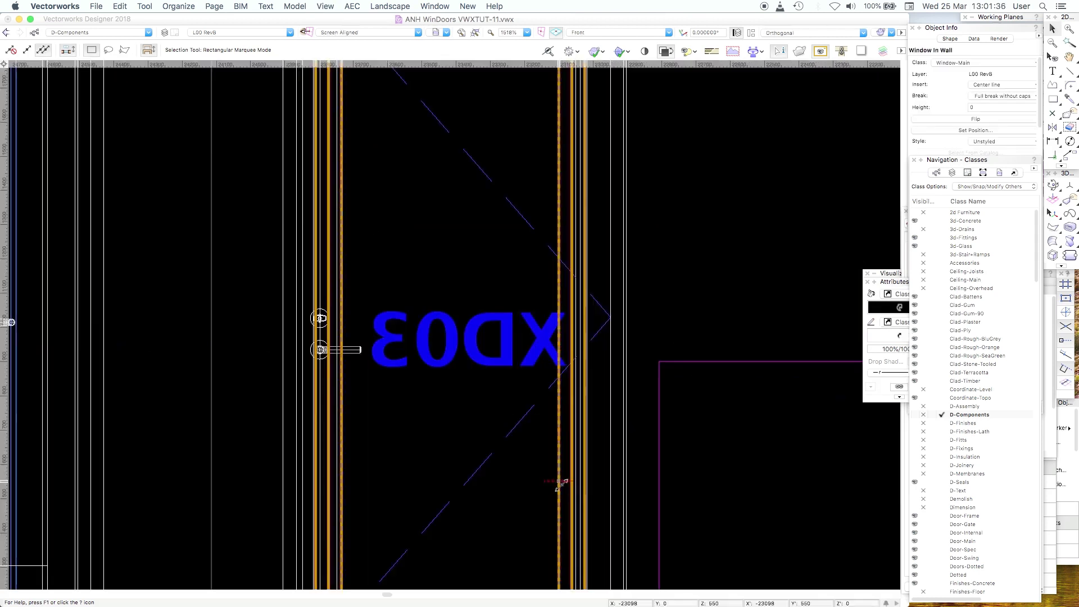
{"action": "key", "text": "super+6"}
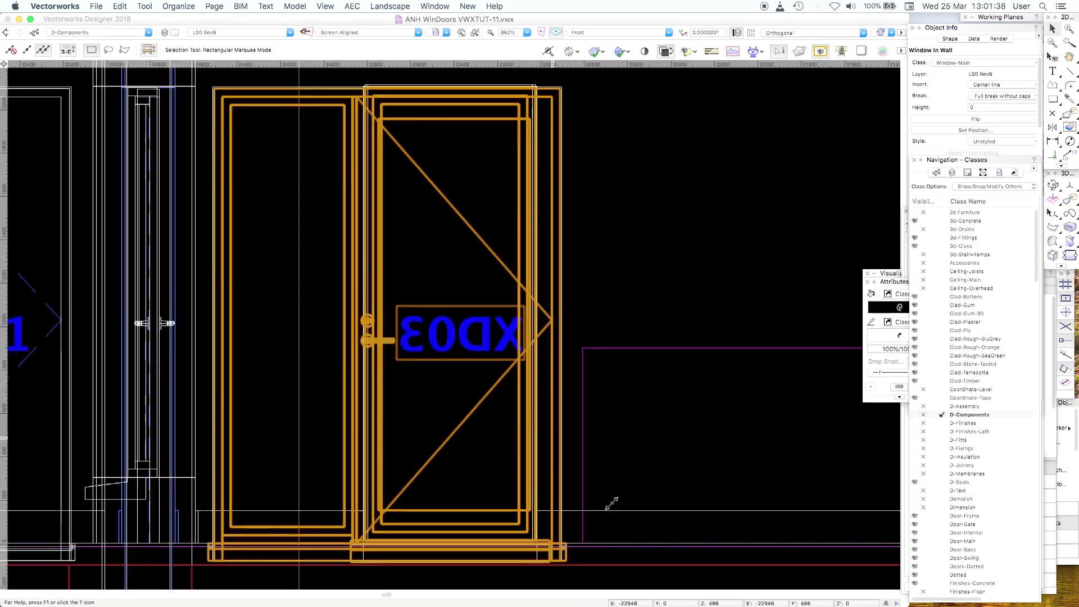
{"action": "key", "text": "super+shift+g"}
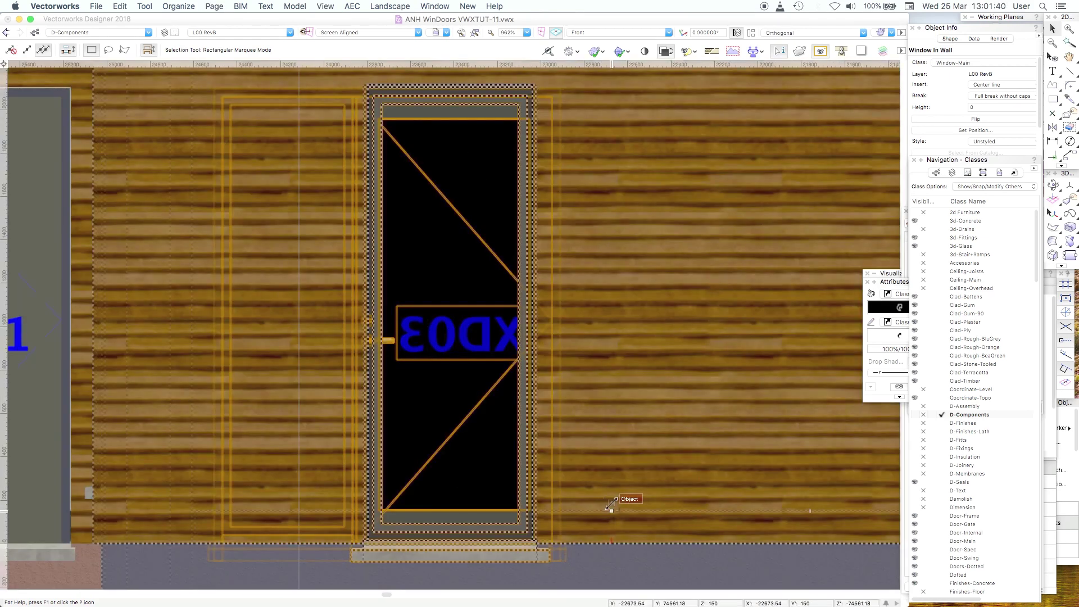
{"action": "key", "text": "super+minus"}
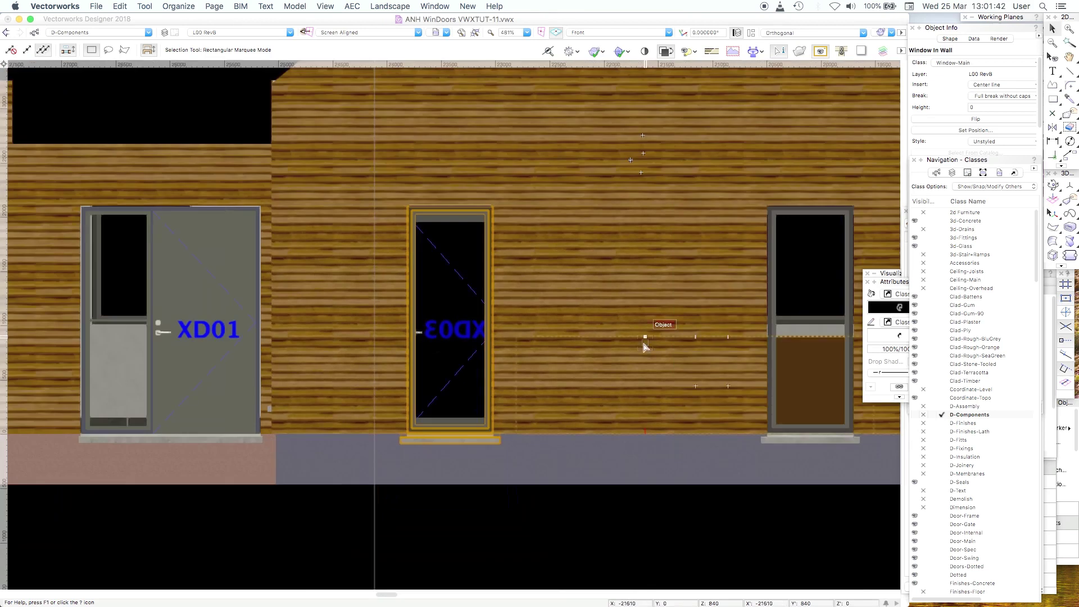
- Fly over from Front view into a close isometric view of the tall window
{"action": "left_click", "coordinate": [1053, 184]}
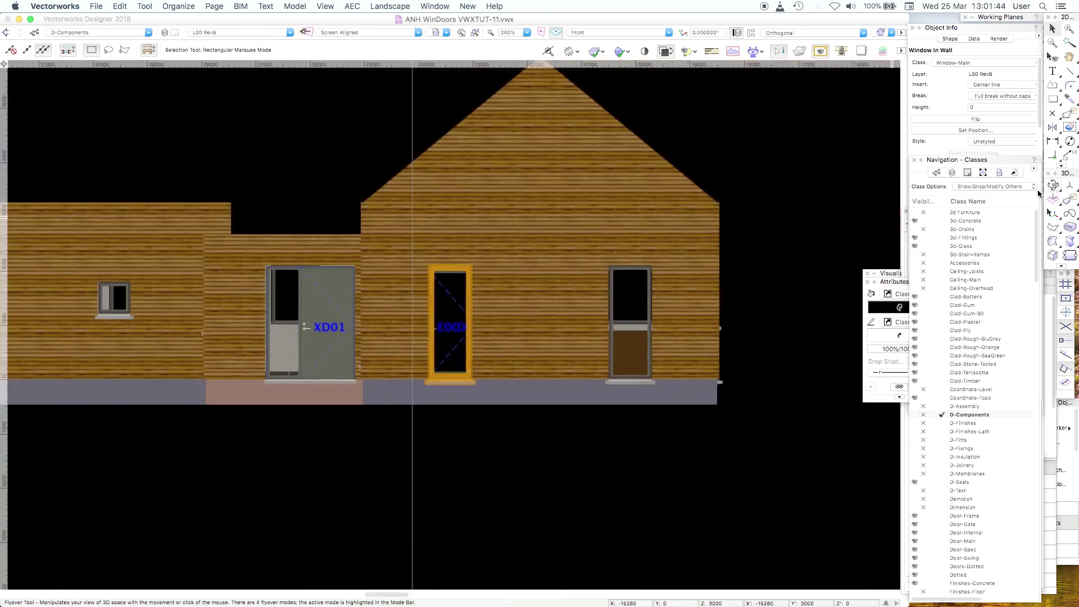
{"action": "left_click_drag", "start_coordinate": [530, 238], "coordinate": [494, 270]}
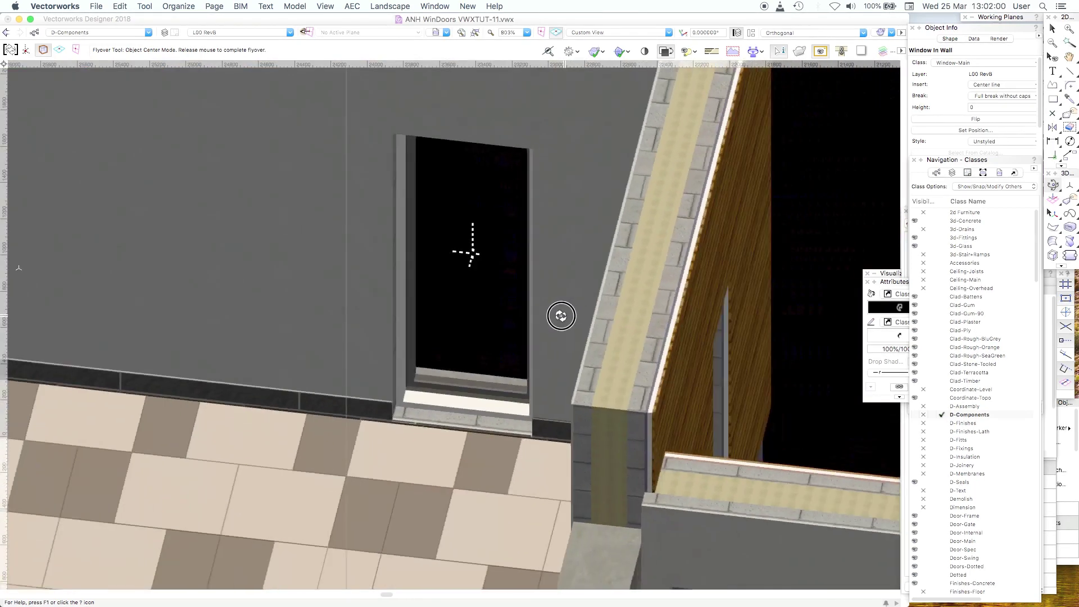
{"action": "left_click_drag", "start_coordinate": [562, 316], "coordinate": [752, 296]}
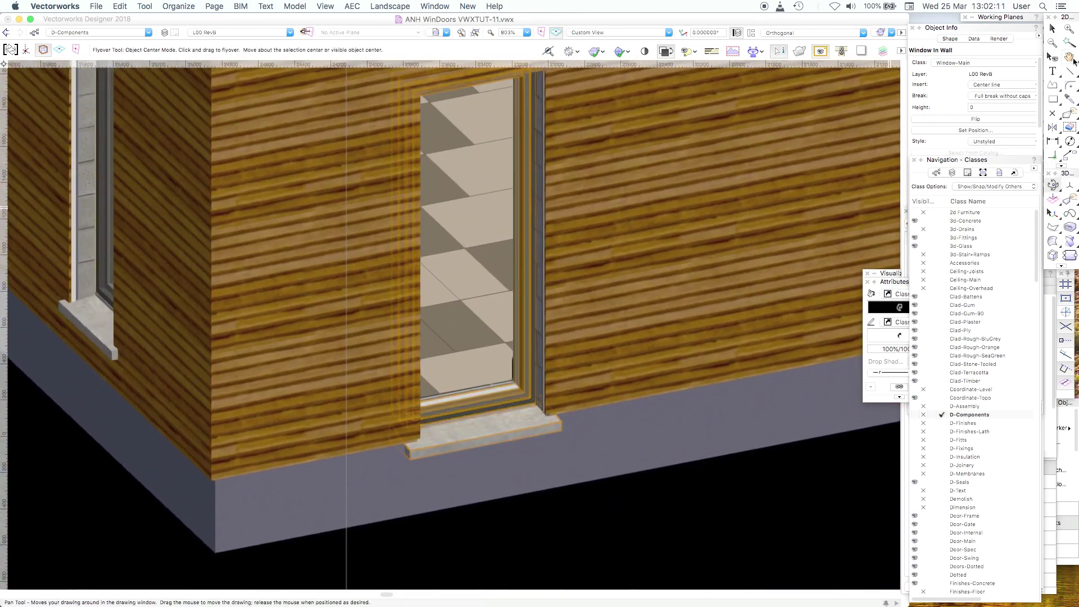
{"action": "left_click", "coordinate": [1068, 57]}
{"action": "left_click_drag", "start_coordinate": [626, 234], "coordinate": [610, 303]}
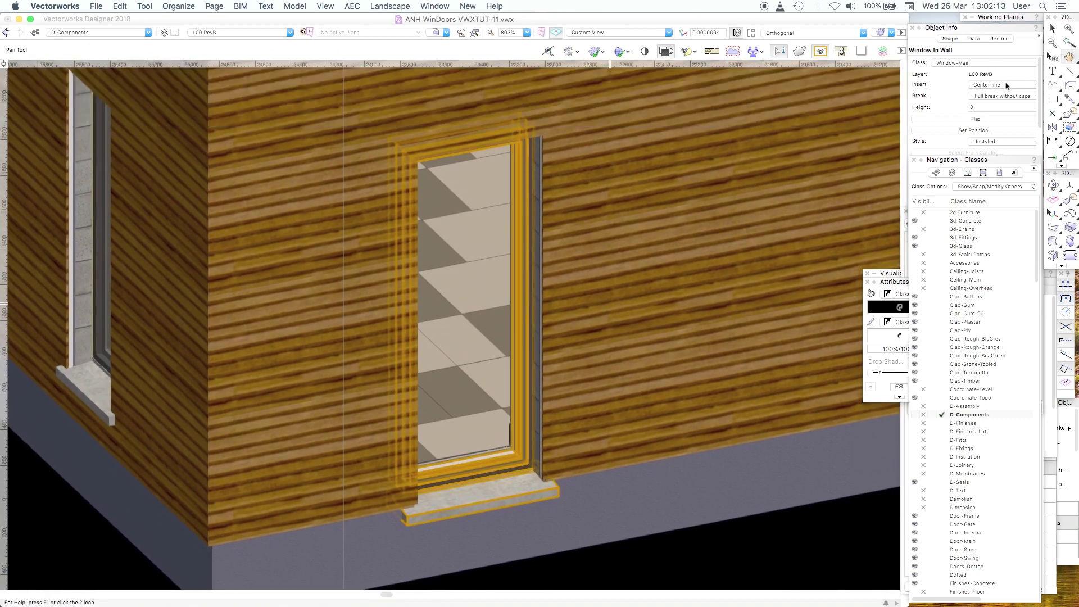
{"action": "left_click", "coordinate": [1052, 28]}
{"action": "left_click", "coordinate": [707, 555]}
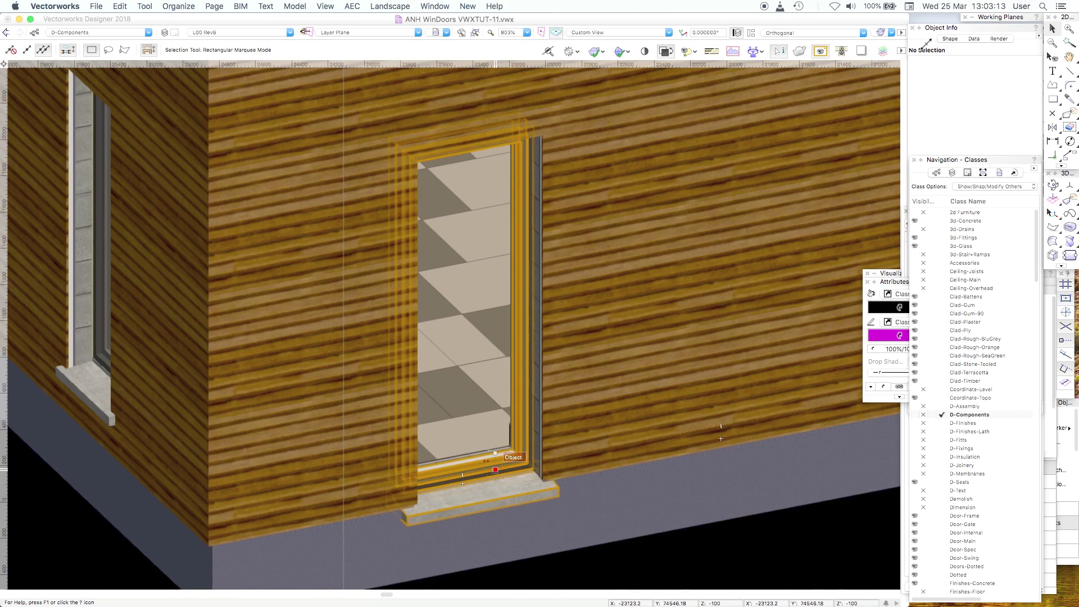
- Show the tall window's Data tab, listing IfcWindow, Pset_WindowCommon and WindowStyle records
{"action": "left_click", "coordinate": [495, 469]}
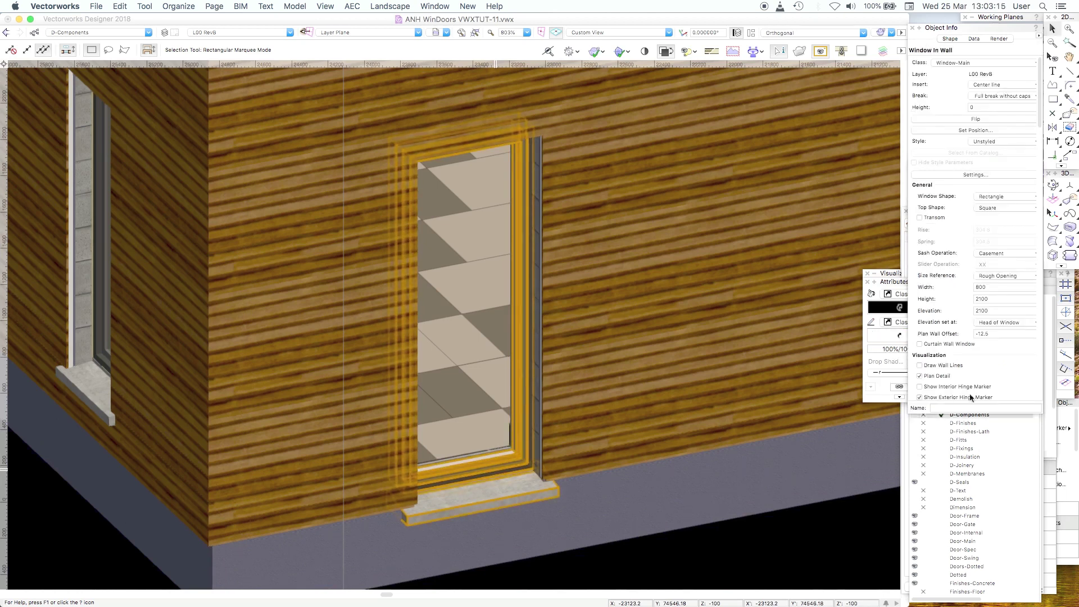
{"action": "left_click", "coordinate": [974, 38]}
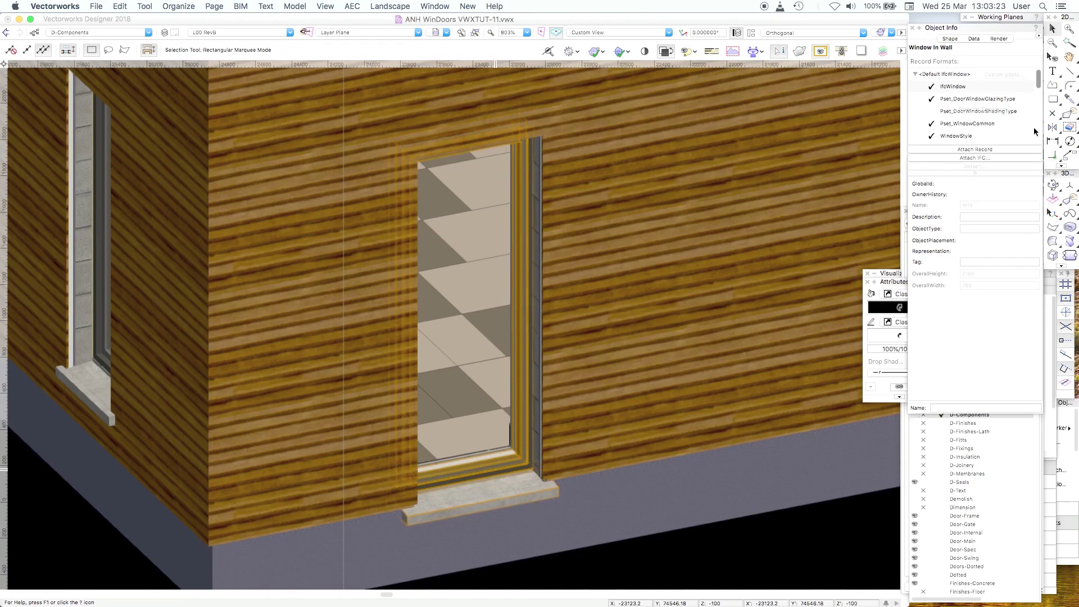
{"action": "left_click", "coordinate": [1038, 82]}
{"action": "mouse_move", "coordinate": [1039, 82]}
{"action": "left_mouse_down"}
{"action": "mouse_move", "coordinate": [1037, 144]}
{"action": "mouse_move", "coordinate": [1040, 82]}
{"action": "left_mouse_up"}
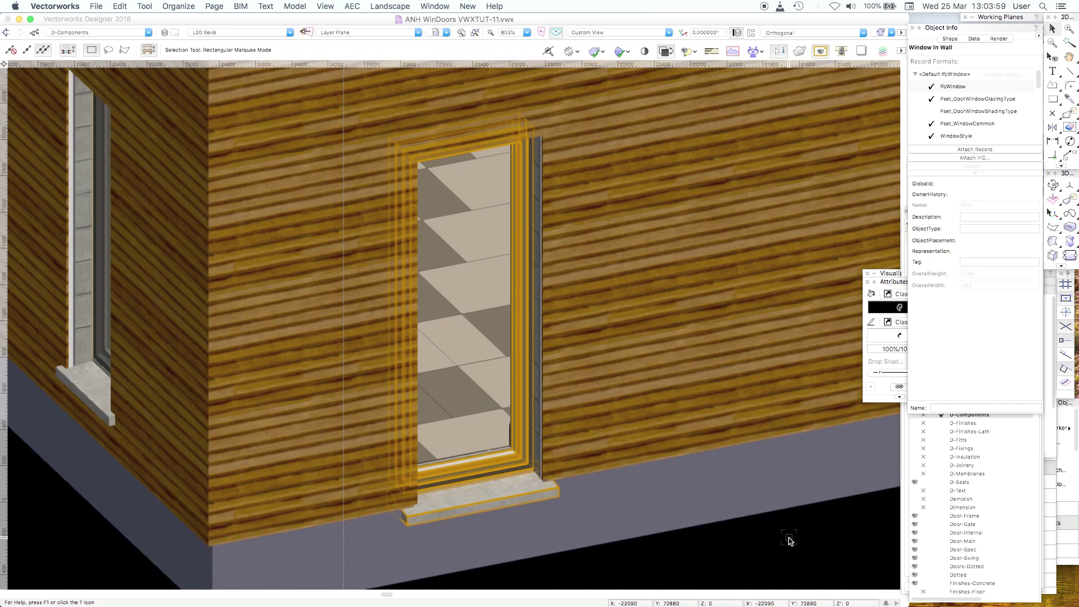
- Zoom in closely on the corner of the tall window's sill
{"action": "left_click", "coordinate": [729, 558]}
{"action": "left_click", "coordinate": [504, 503]}
{"action": "left_click", "coordinate": [664, 549]}
{"action": "left_click", "coordinate": [1068, 28]}
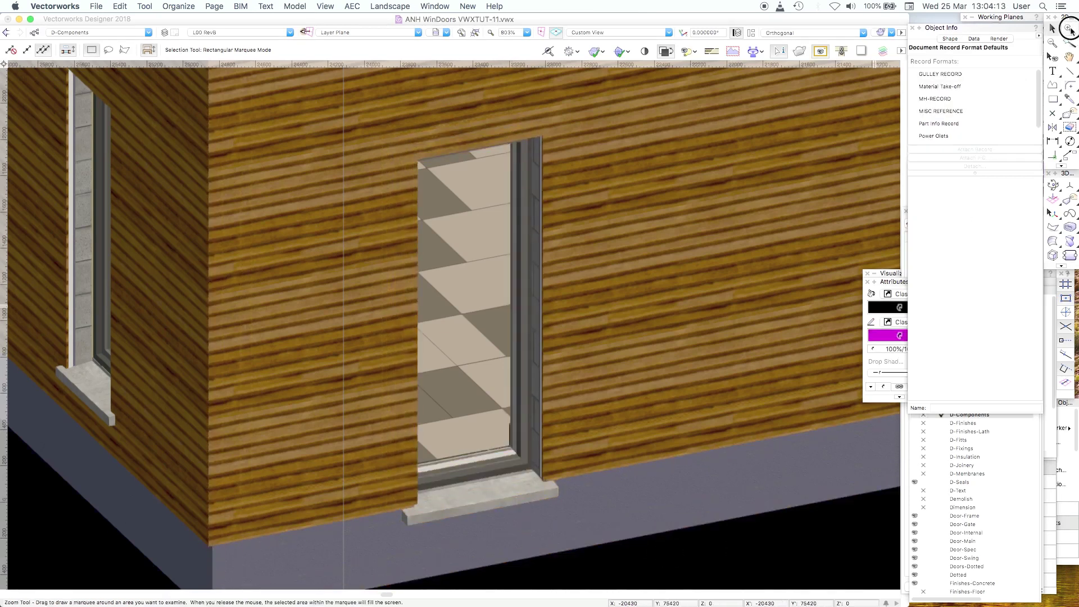
{"action": "left_click_drag", "start_coordinate": [574, 396], "coordinate": [433, 517]}
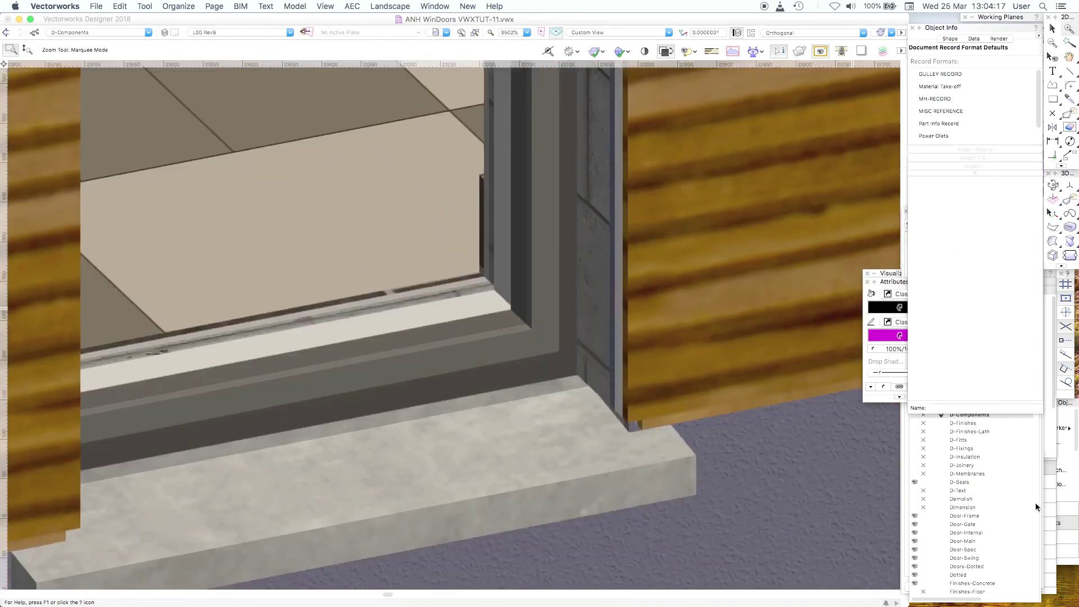
{"action": "left_click_drag", "start_coordinate": [1036, 489], "coordinate": [1038, 373]}
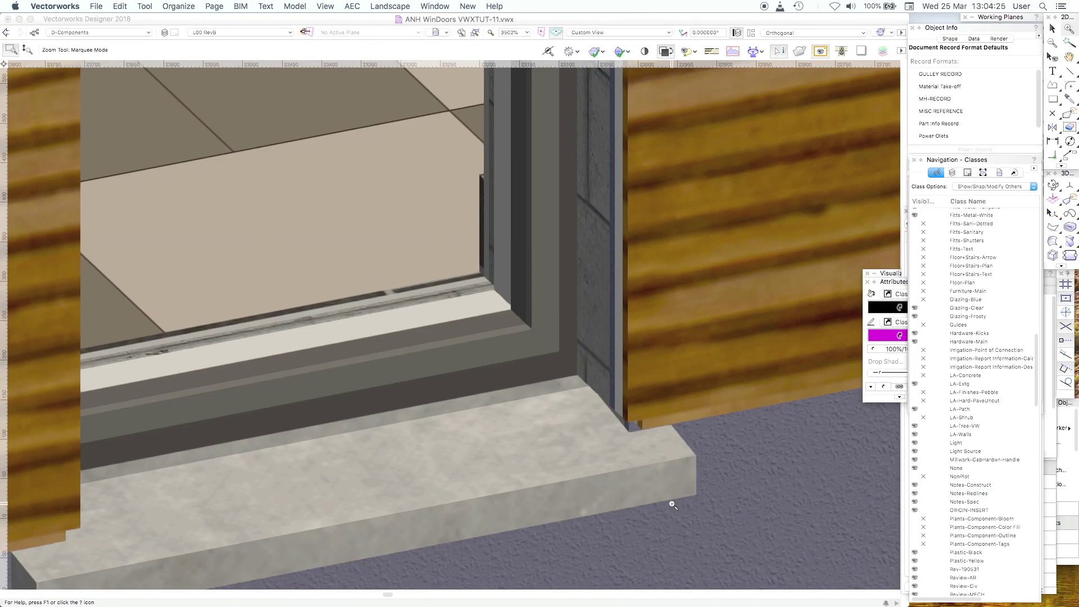
- Switch to Front view, pan to the XD03 opening, and select its window
{"action": "key", "text": "KP_2"}
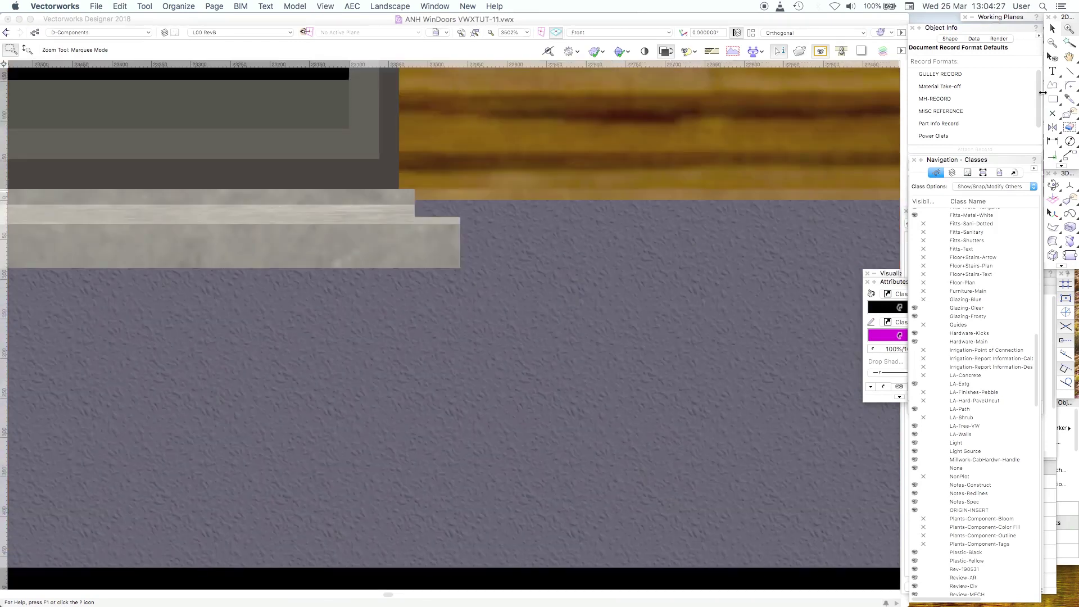
{"action": "left_click", "coordinate": [1055, 32]}
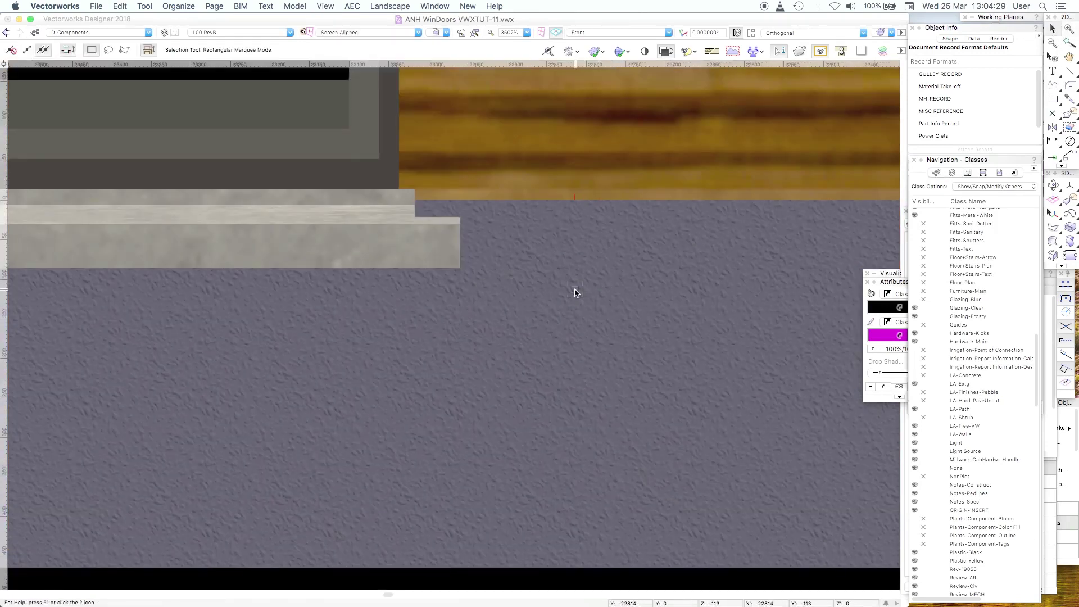
{"action": "scroll", "coordinate": [574, 293], "scroll_direction": "down", "scroll_amount": 4}
{"action": "middle_click_drag", "start_coordinate": [528, 417], "coordinate": [610, 565]}
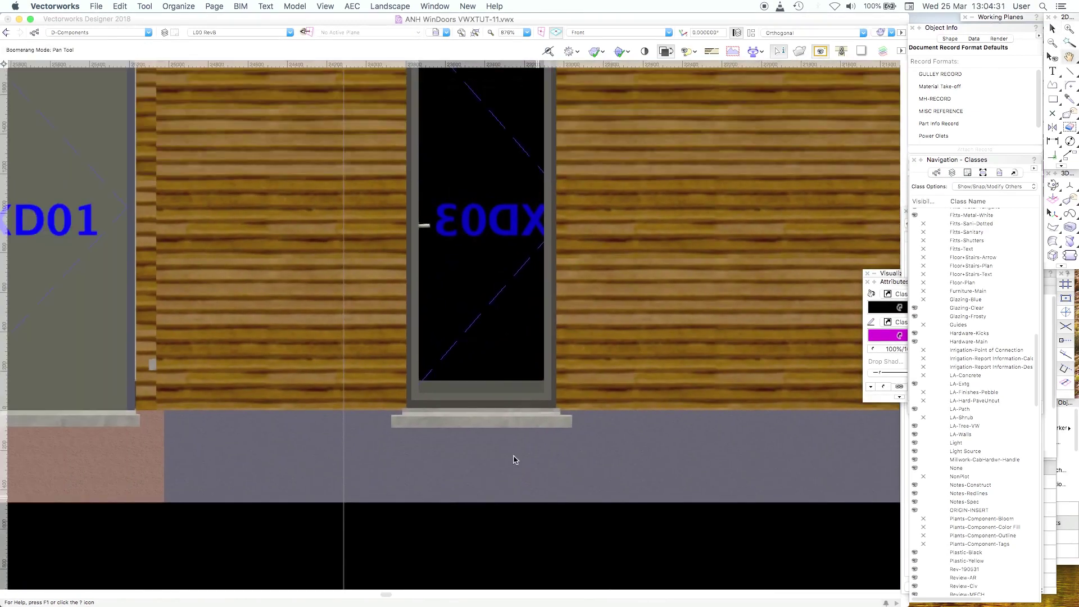
{"action": "left_click", "coordinate": [482, 417]}
{"action": "scroll", "coordinate": [934, 593], "scroll_direction": "down", "scroll_amount": 15}
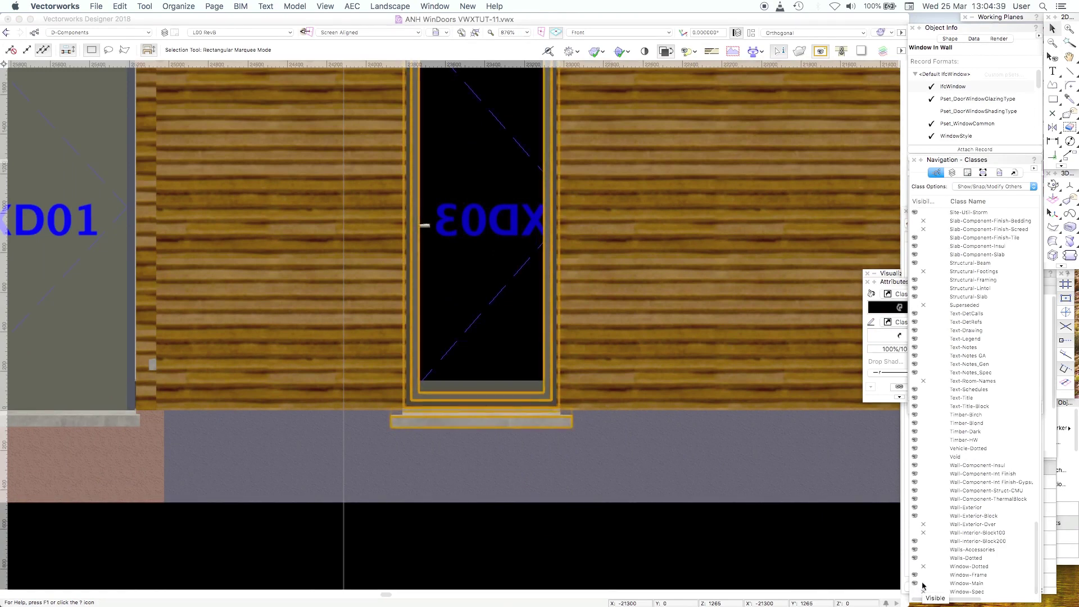
{"action": "left_click", "coordinate": [1037, 563]}
{"action": "left_click_drag", "start_coordinate": [1038, 564], "coordinate": [1037, 285]}
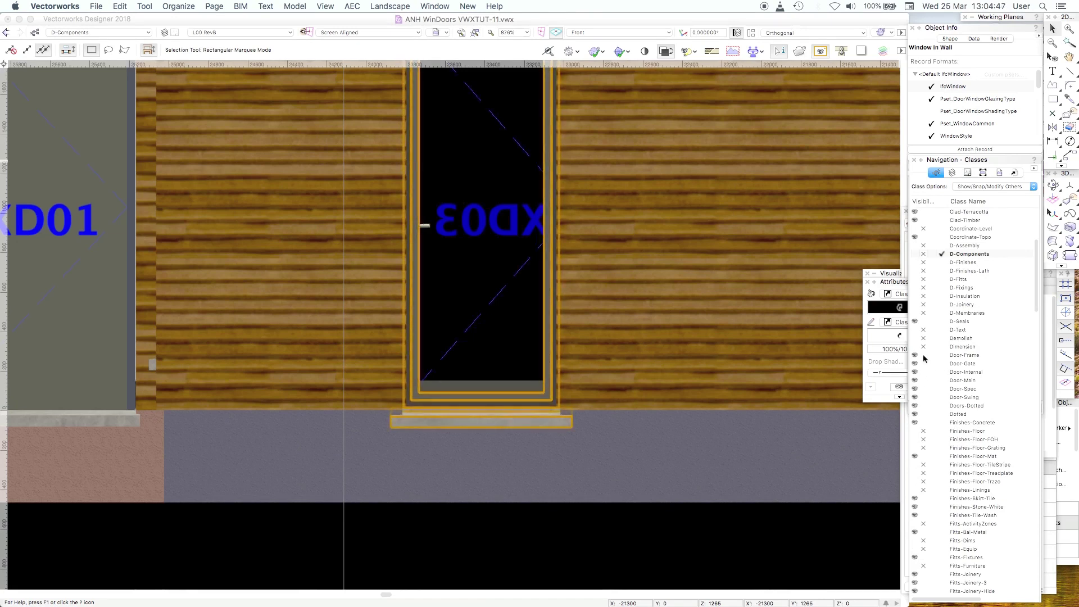
- Hide the Door-Spec class to remove the XD03 label and keep Masonry as the sill style
{"action": "left_click", "coordinate": [923, 388]}
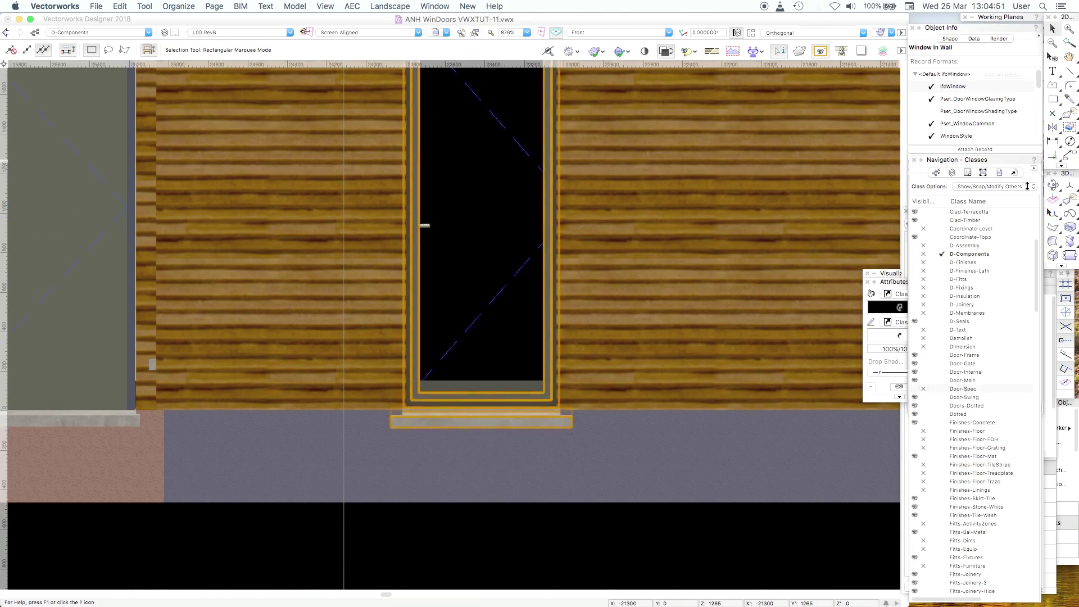
{"action": "left_click", "coordinate": [950, 38]}
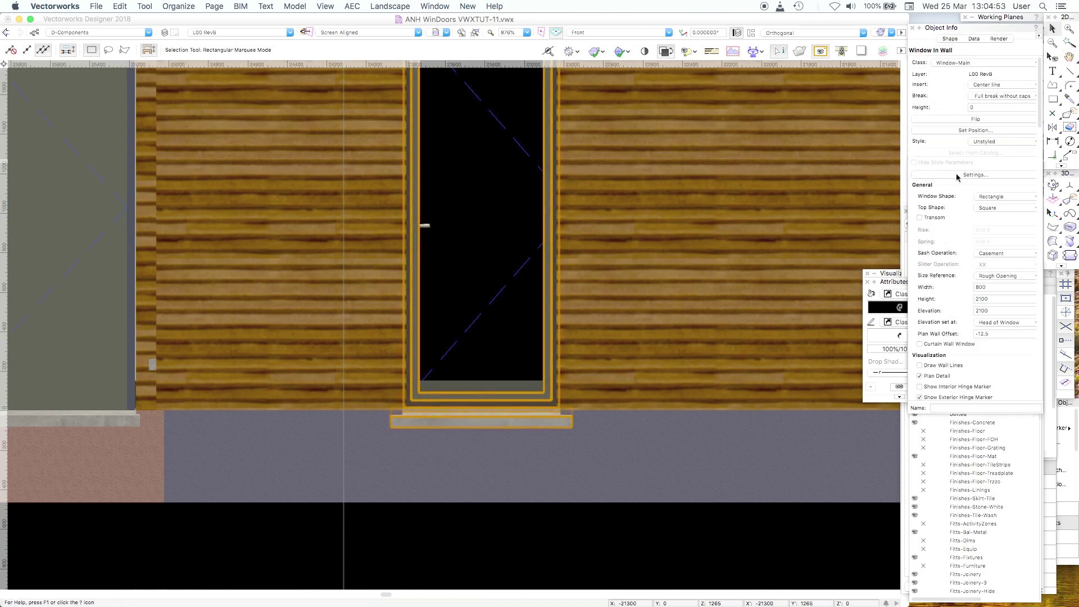
{"action": "left_click_drag", "start_coordinate": [1040, 103], "coordinate": [1035, 241]}
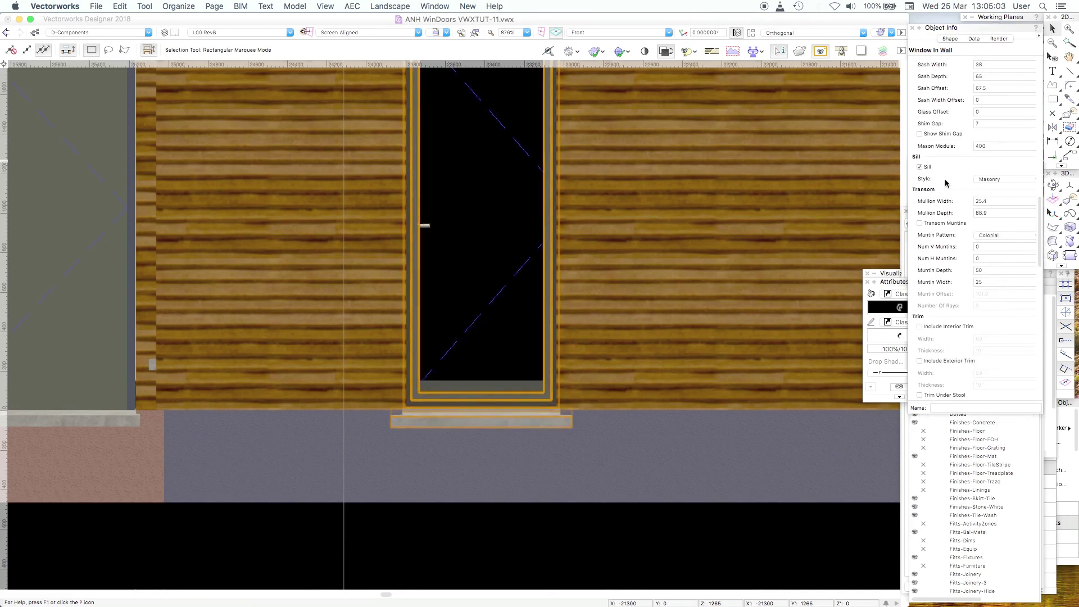
{"action": "left_click", "coordinate": [990, 181]}
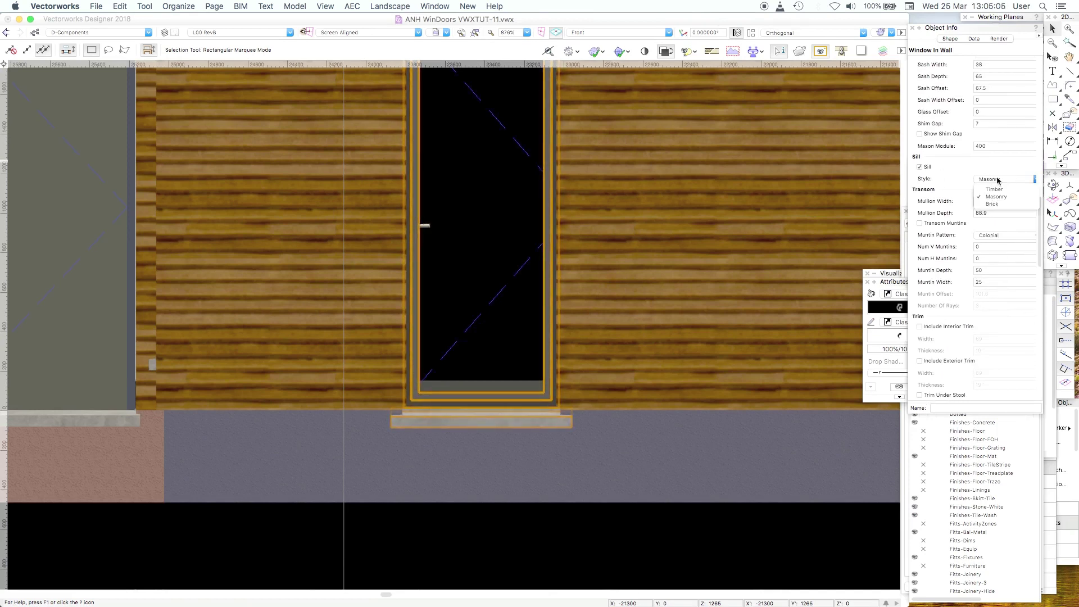
{"action": "left_click", "coordinate": [968, 163]}
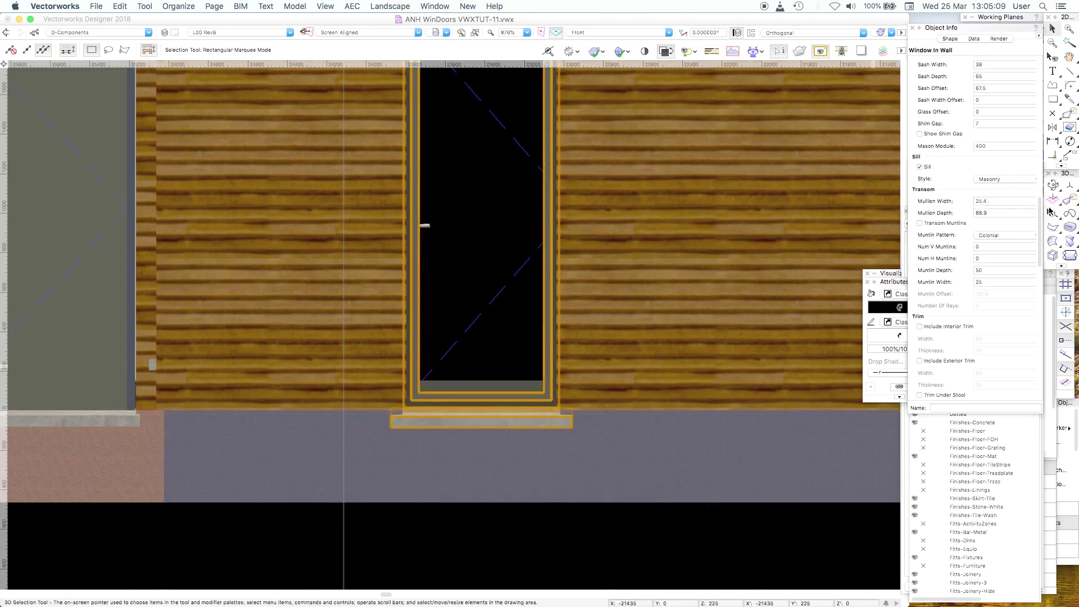
- Orbit back into a 3D view and open the window's full Settings dialog
{"action": "middle_click_drag", "start_coordinate": [568, 414], "coordinate": [604, 421], "text": "shift"}
{"action": "left_click", "coordinate": [1053, 29]}
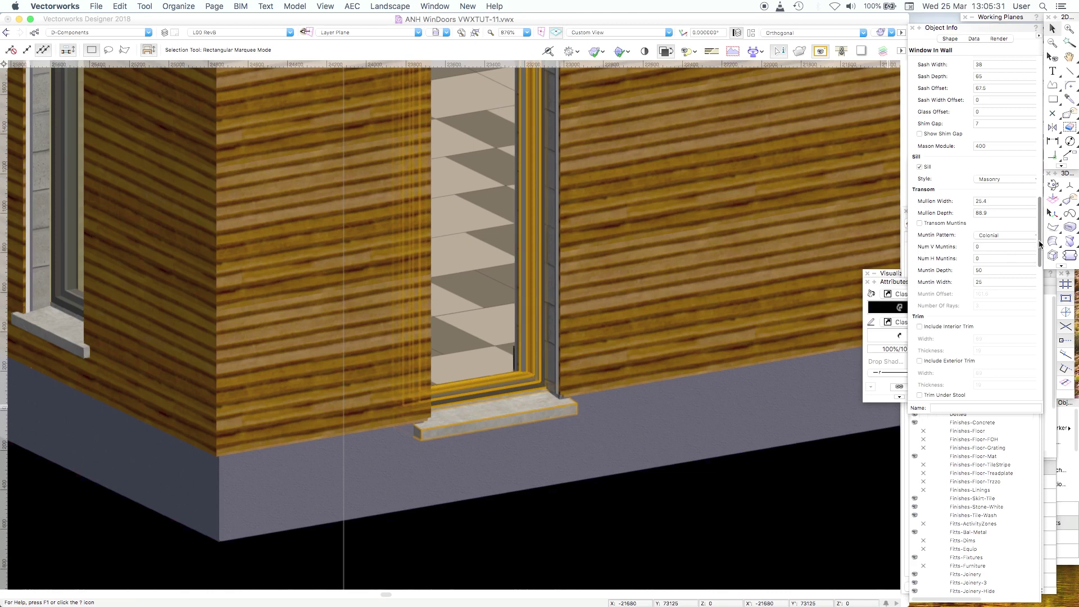
{"action": "scroll", "coordinate": [1038, 241], "scroll_direction": "up", "scroll_amount": 15}
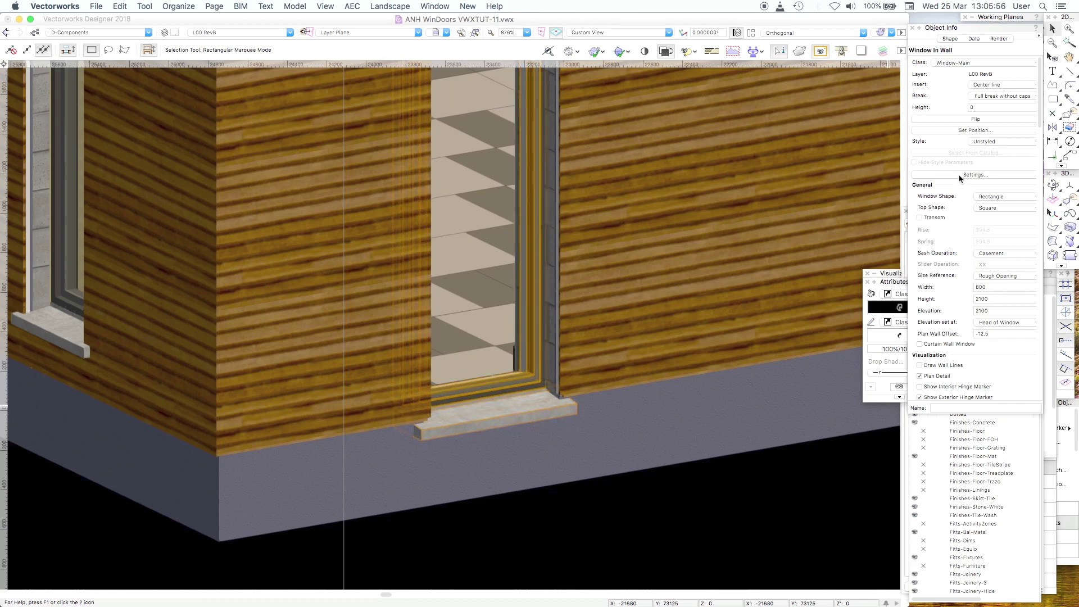
{"action": "left_click", "coordinate": [959, 174]}
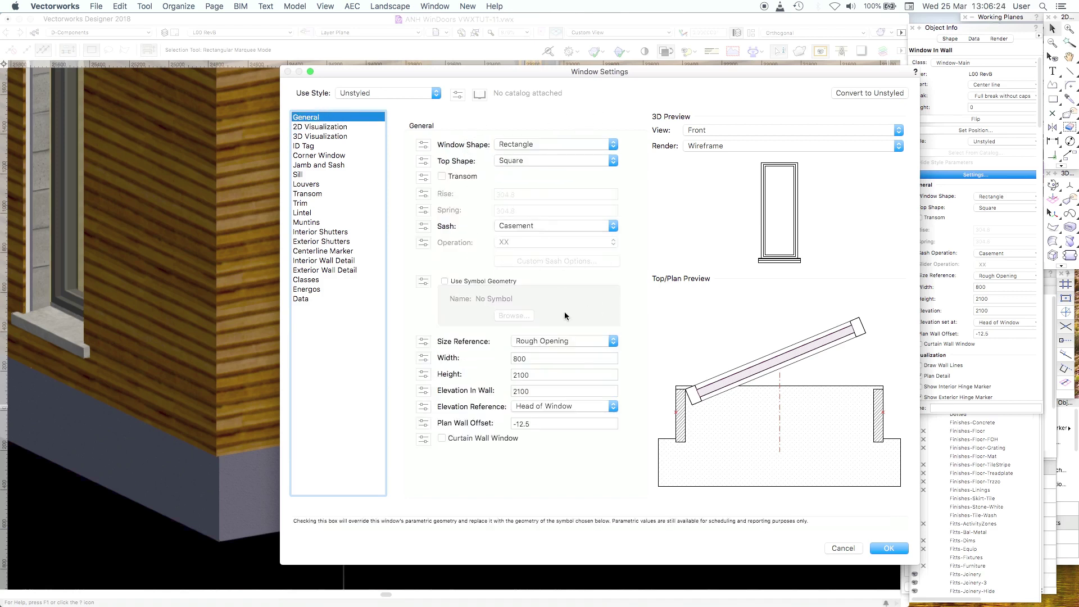
- Switch the 3D preview to the Left view, then back to the Front elevation
{"action": "left_click", "coordinate": [723, 131]}
{"action": "left_click", "coordinate": [726, 151]}
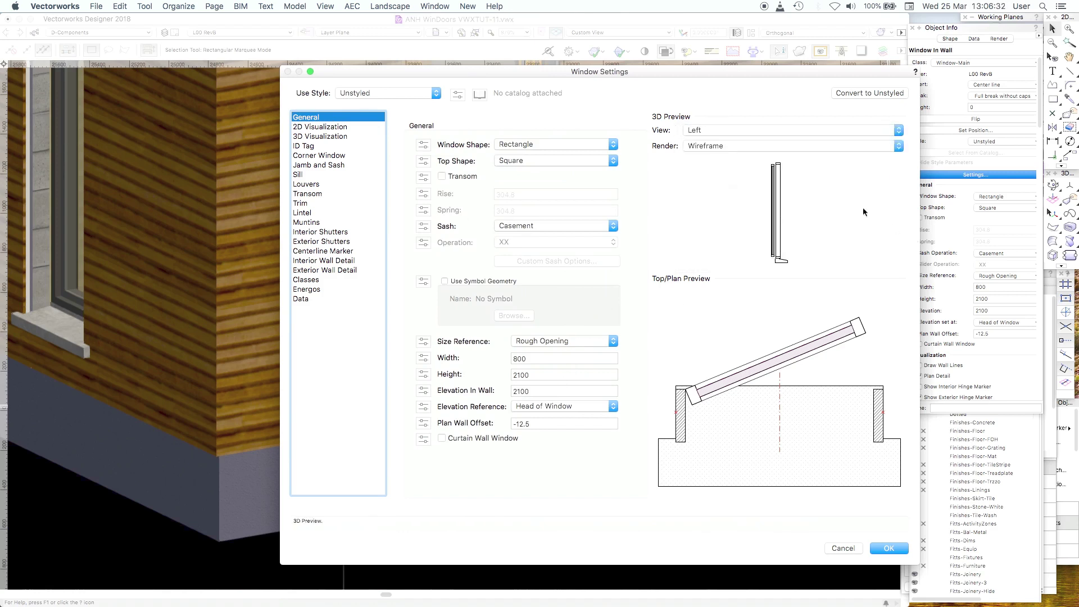
{"action": "left_click", "coordinate": [724, 130]}
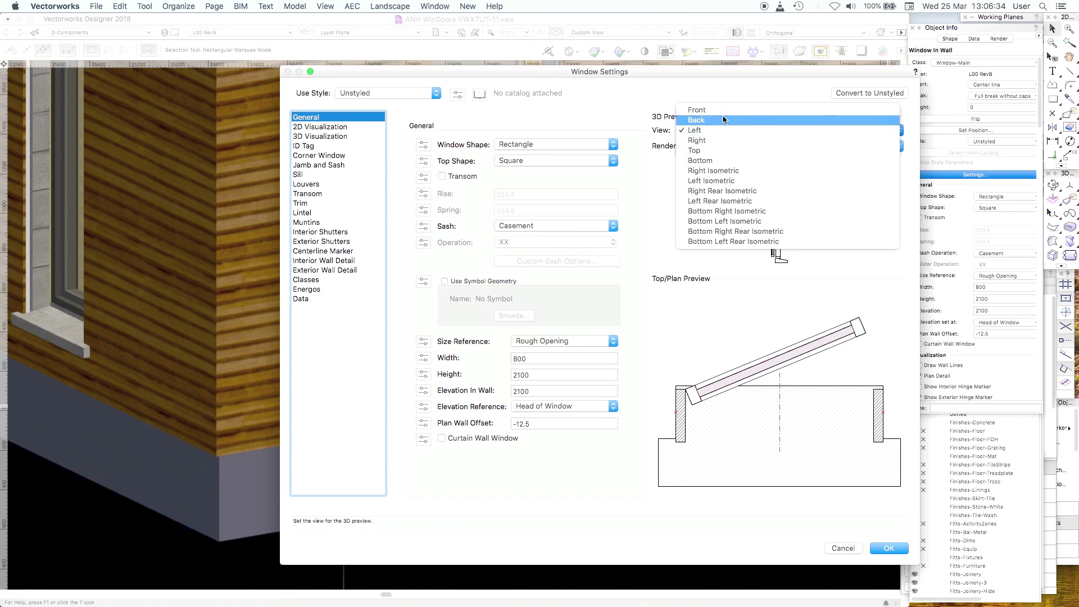
{"action": "left_click", "coordinate": [714, 117]}
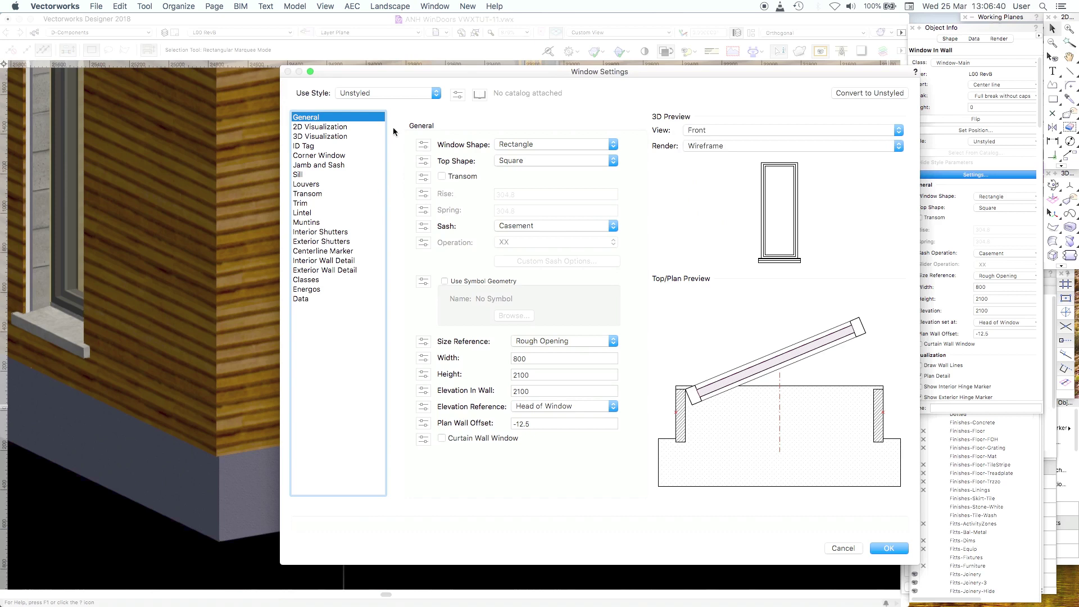
- Review the 2D Visualization pane, then the Classes pane's Interior Jamb class list (Clad-Plaster)
{"action": "left_click", "coordinate": [348, 127]}
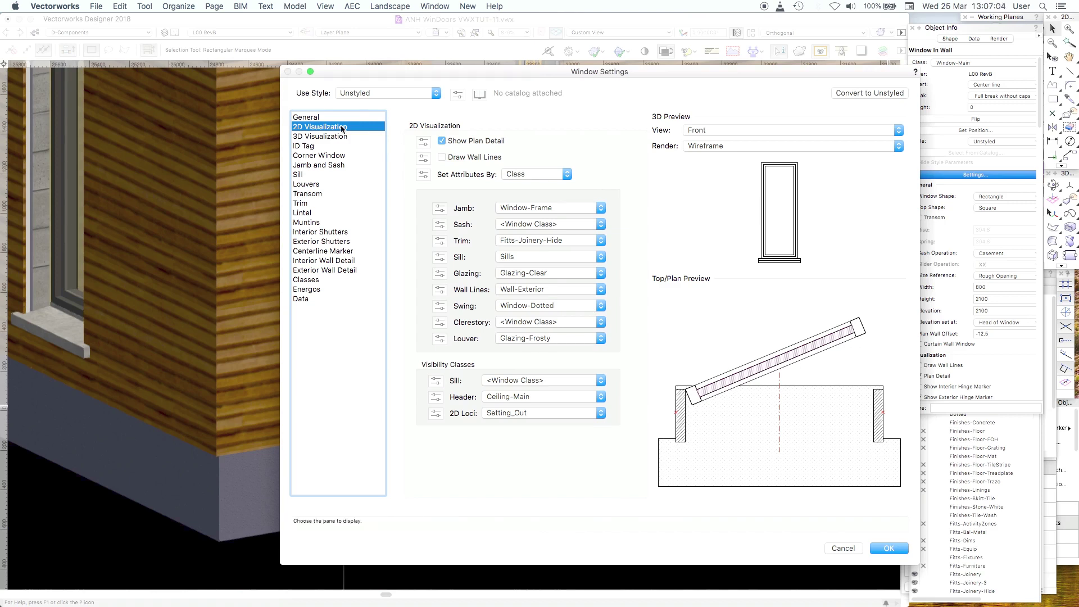
{"action": "left_click", "coordinate": [311, 280]}
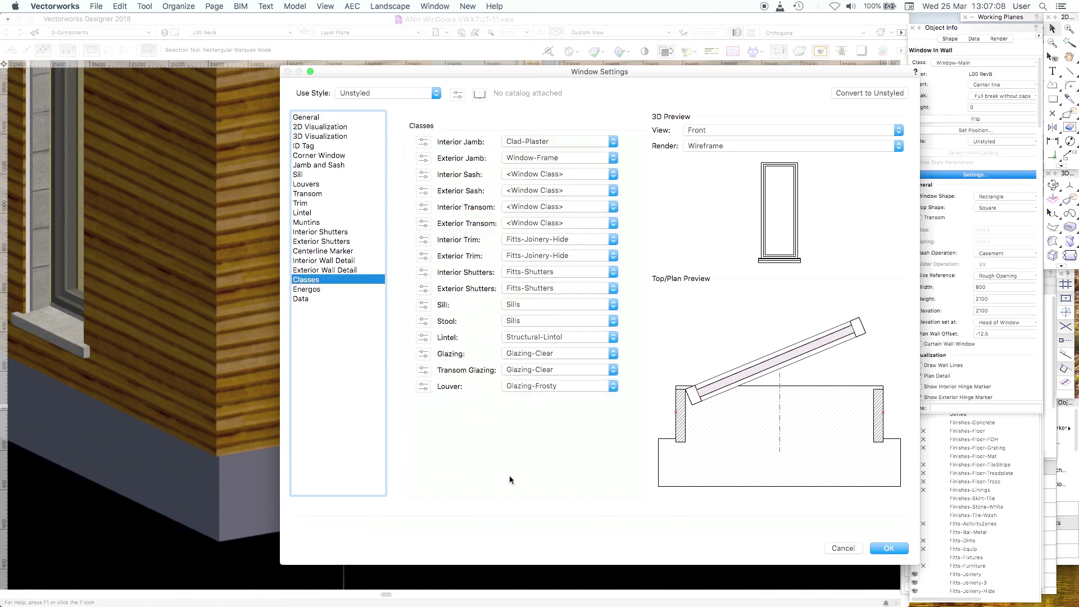
{"action": "left_click", "coordinate": [559, 141]}
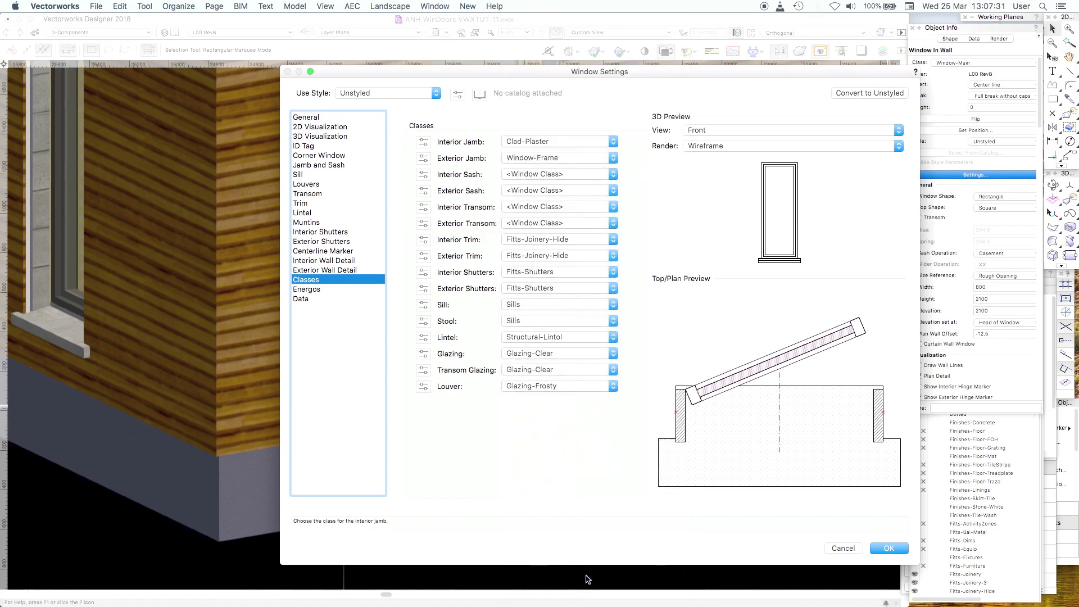